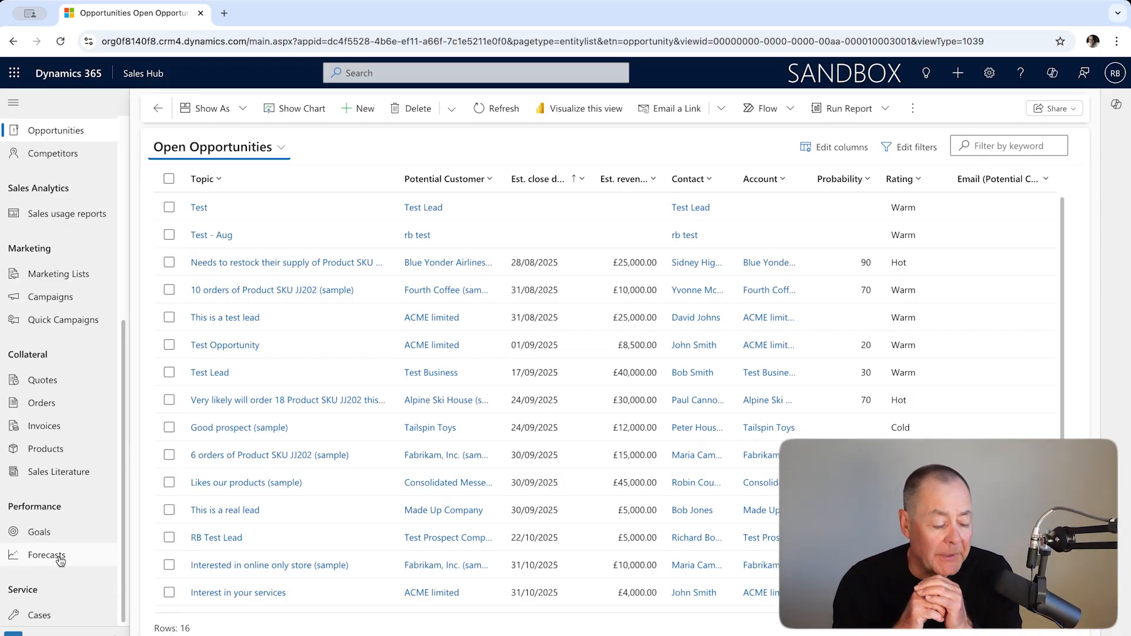
Open the sales forecasts and review which columns can be shown in RB Test Forecast, leaving the selection as is.
click(59, 560)
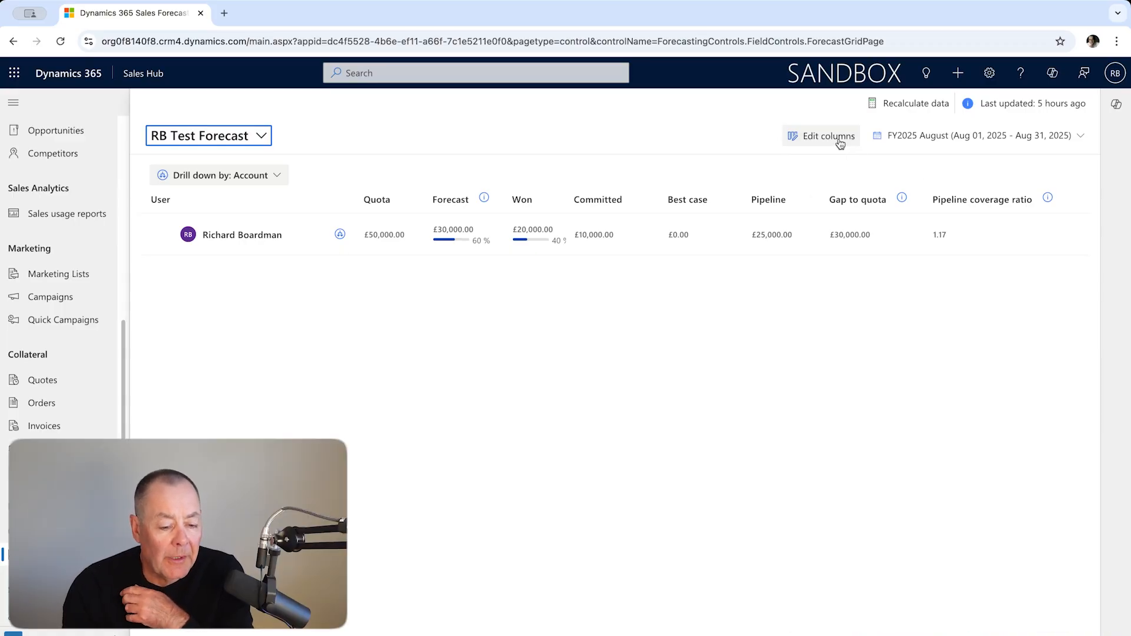
click(837, 142)
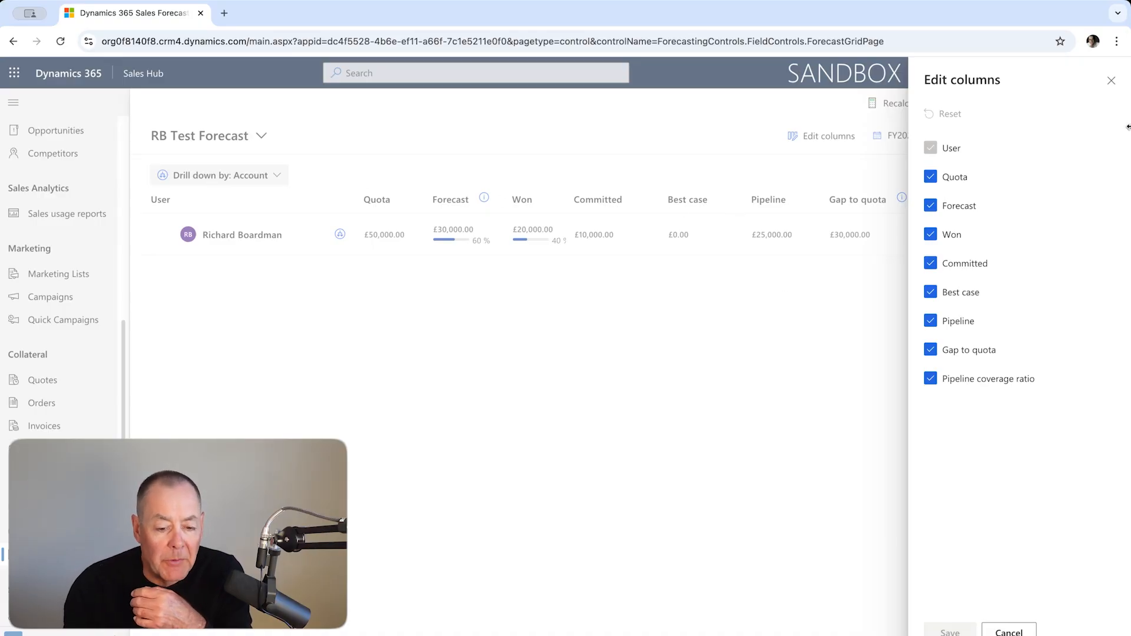
click(1112, 81)
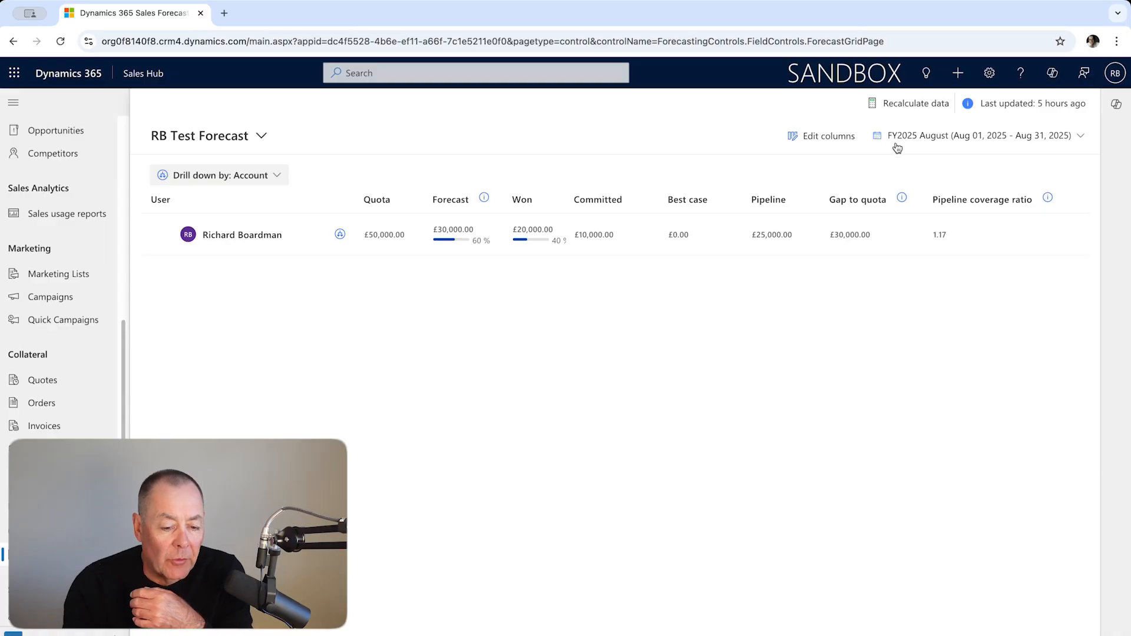
Review the selectable forecast periods and the explanations of the Forecast, Gap to quota and Pipeline coverage ratio columns.
click(1080, 140)
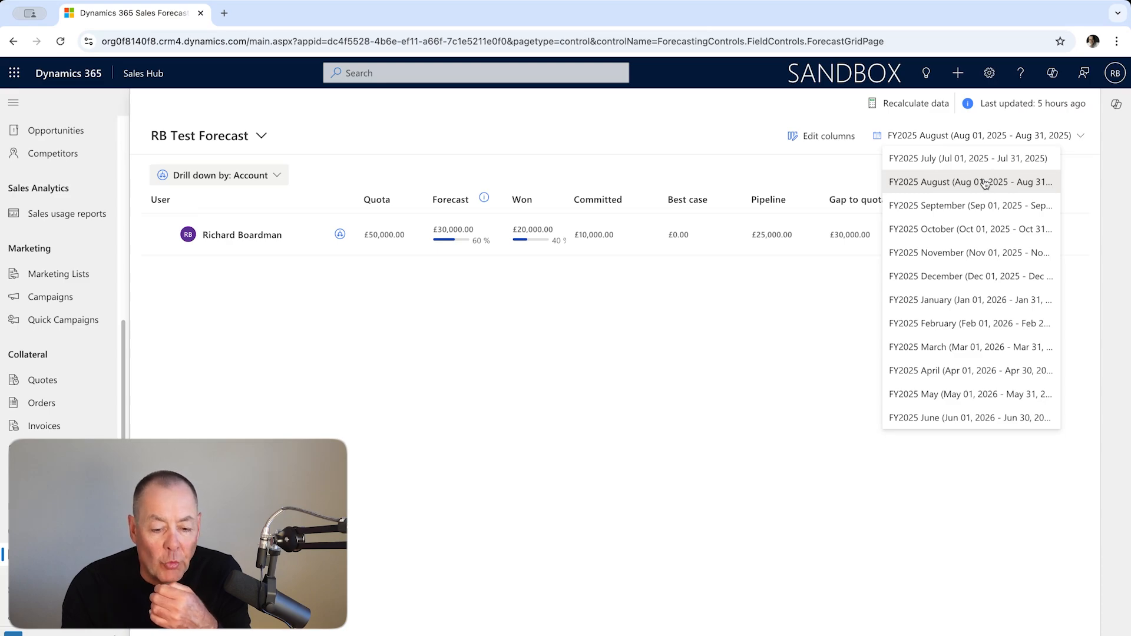
click(761, 171)
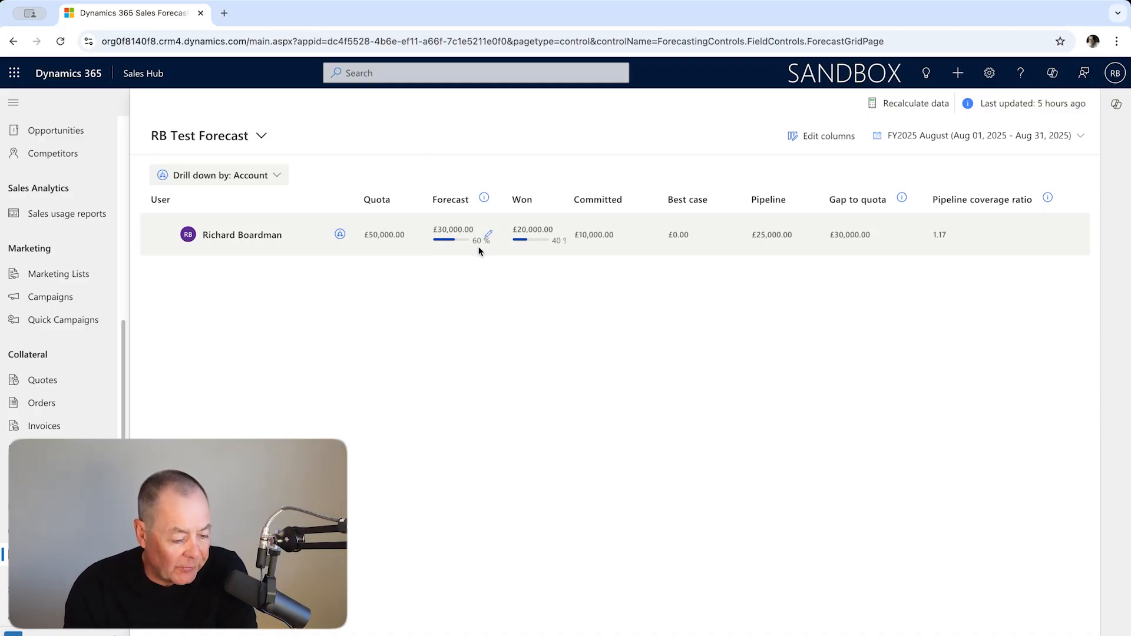
mouse_move(484, 201)
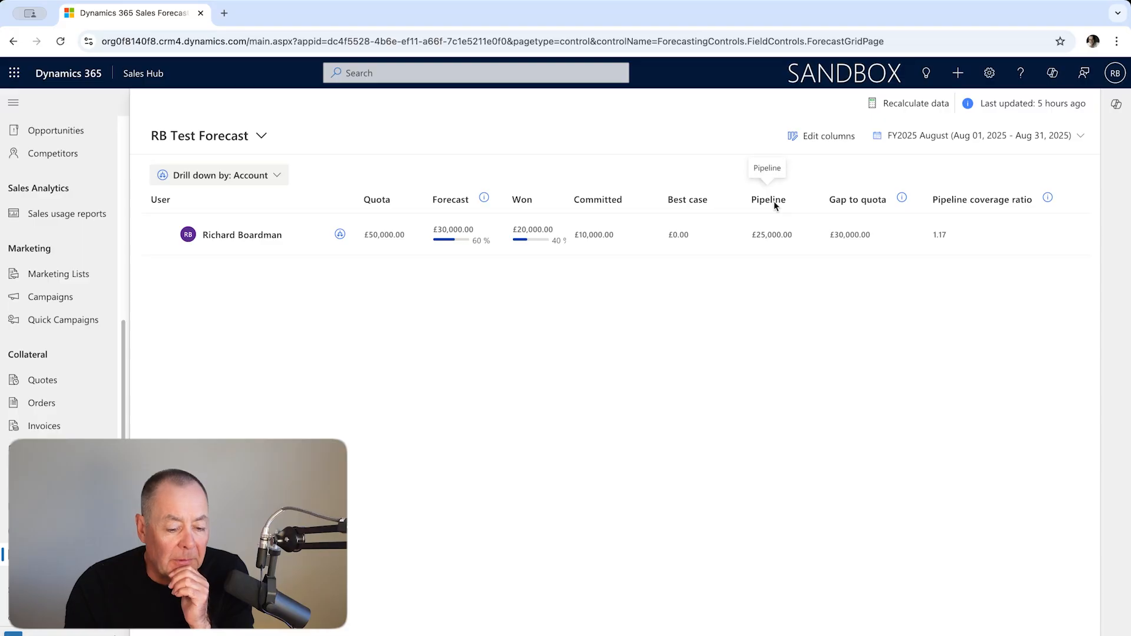
mouse_move(900, 203)
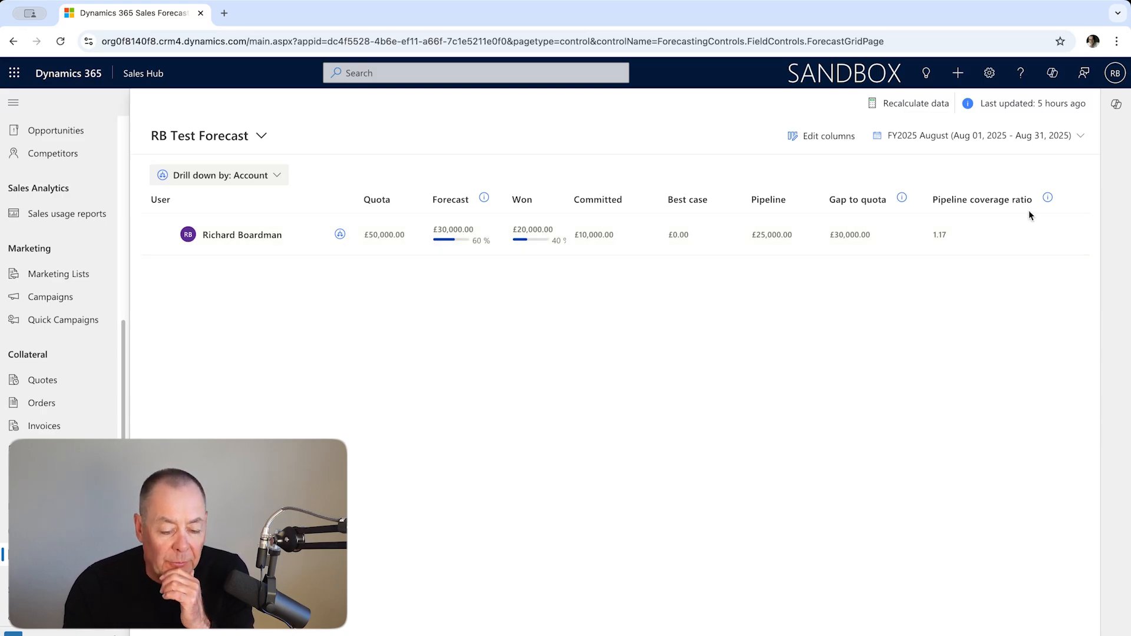
mouse_move(1048, 200)
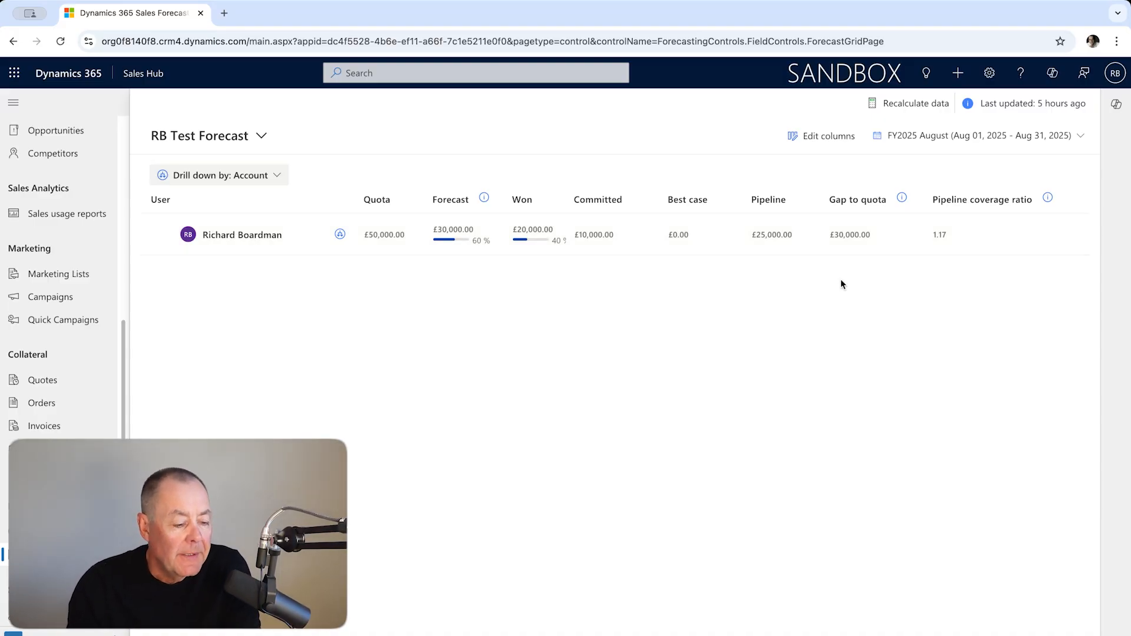
Display the opportunities behind the user's forecast row as a table and check which opportunity views are available.
click(249, 242)
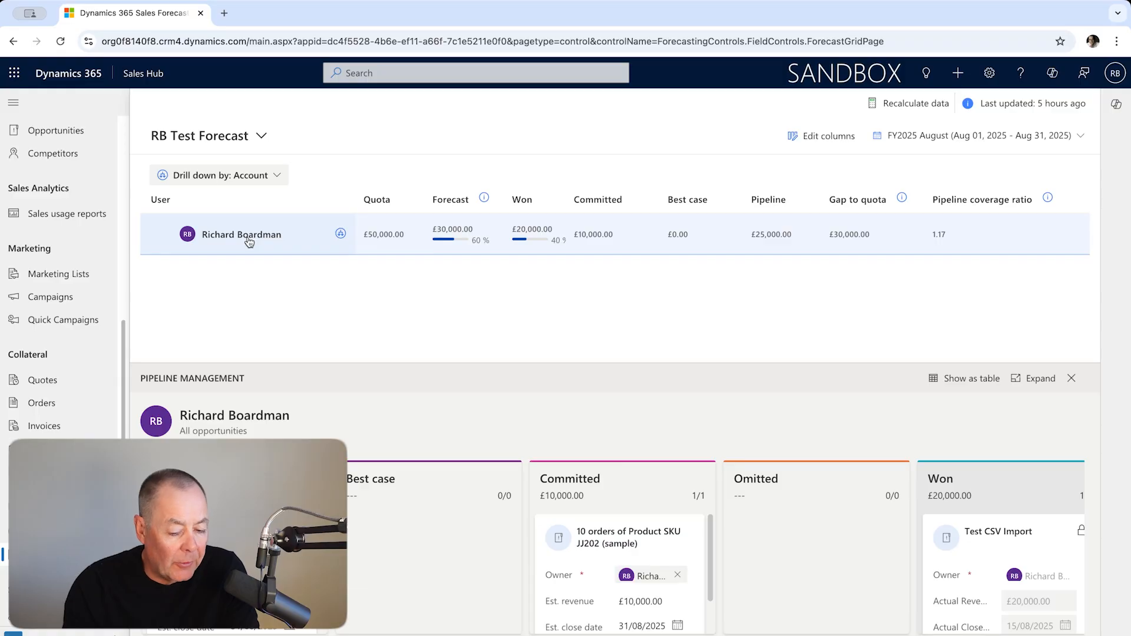
click(950, 378)
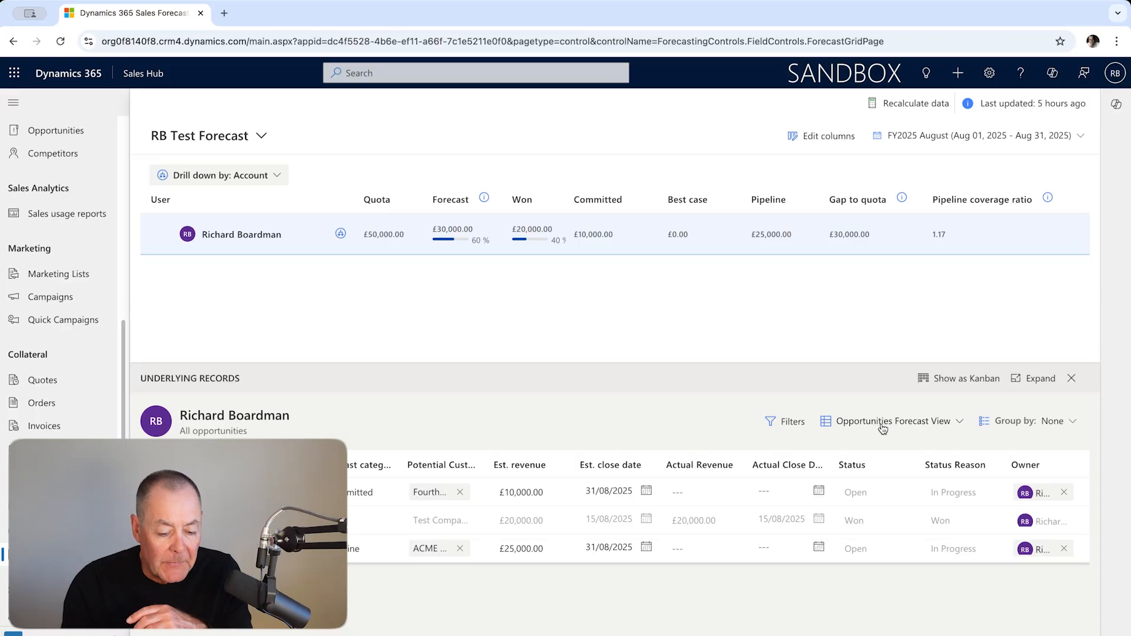
click(960, 422)
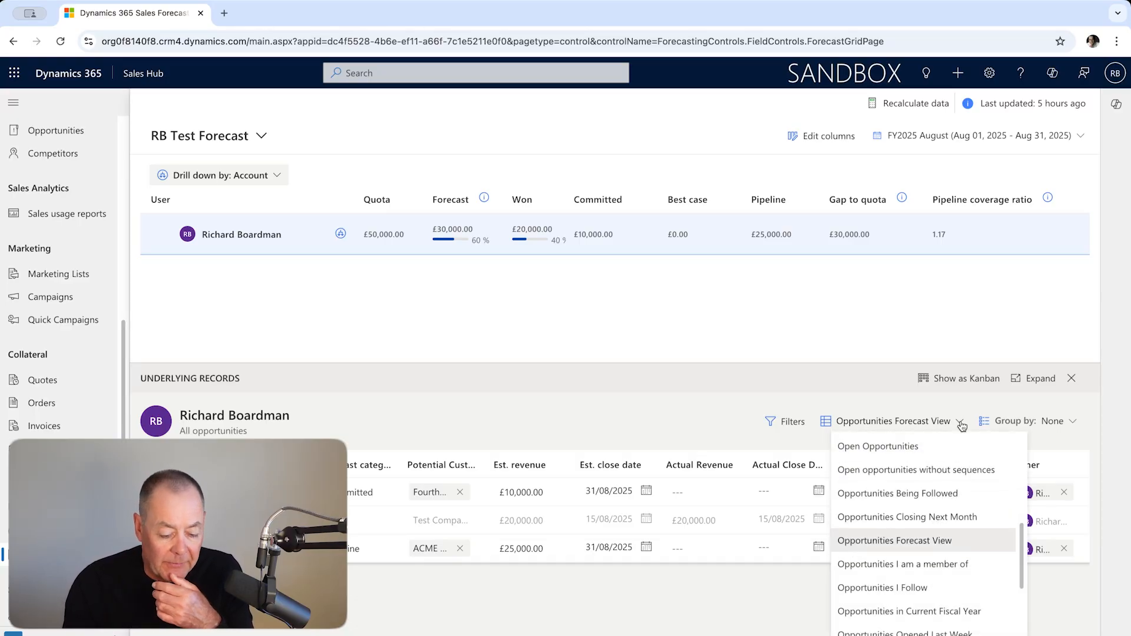
click(930, 412)
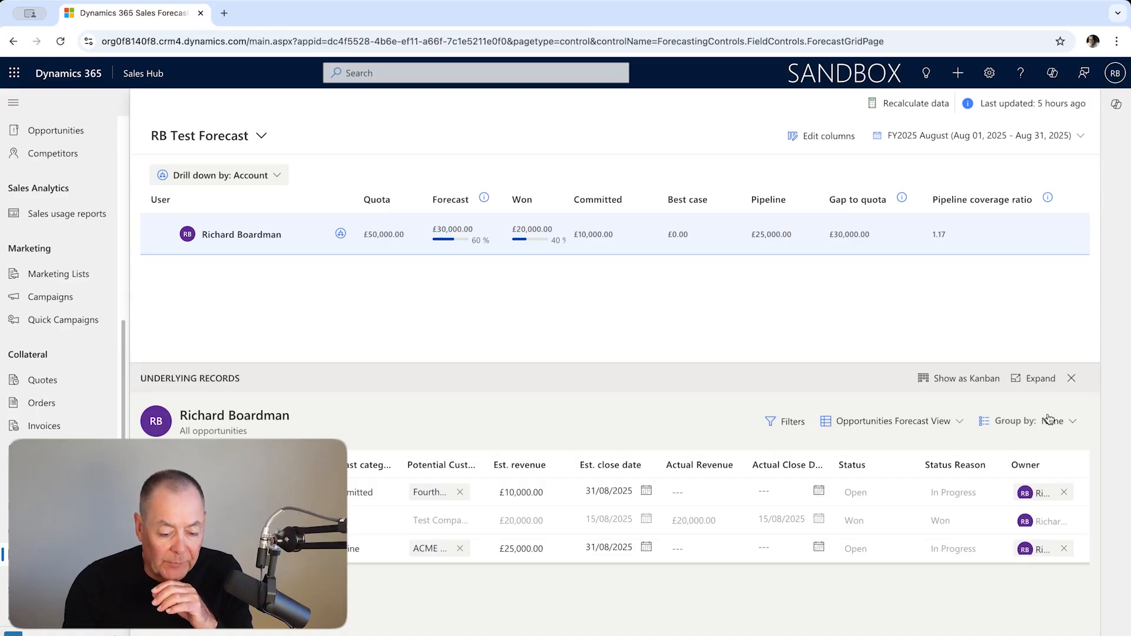
Show the underlying opportunities as Kanban and move "This is a test lead" from Pipeline to Best case.
click(966, 379)
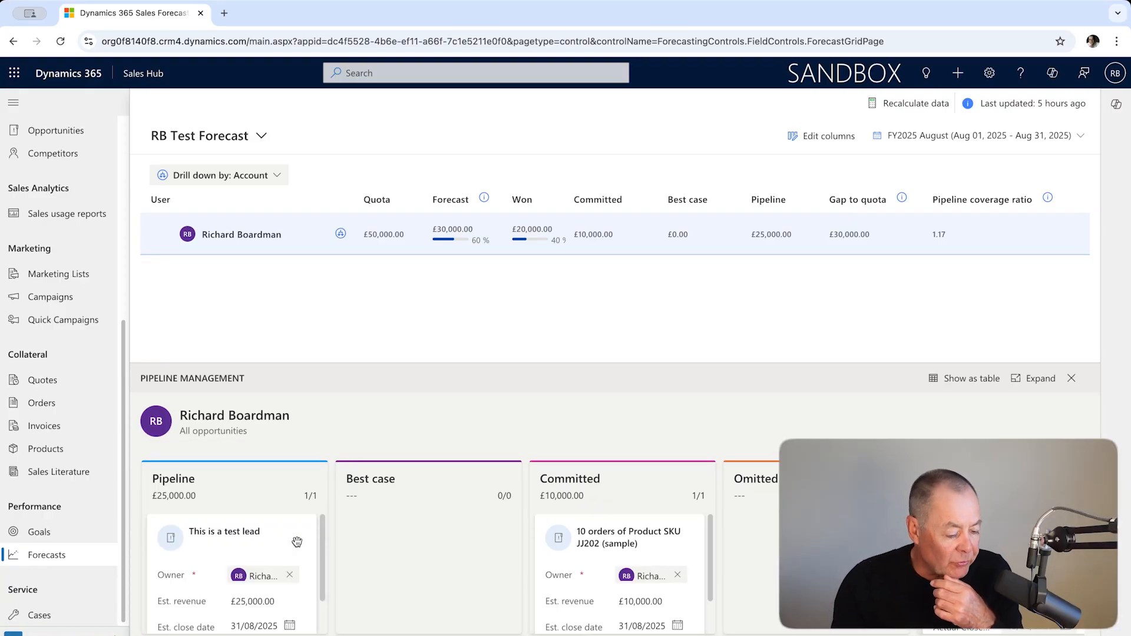
scroll(300, 539, right, 1)
drag(303, 538, 499, 535)
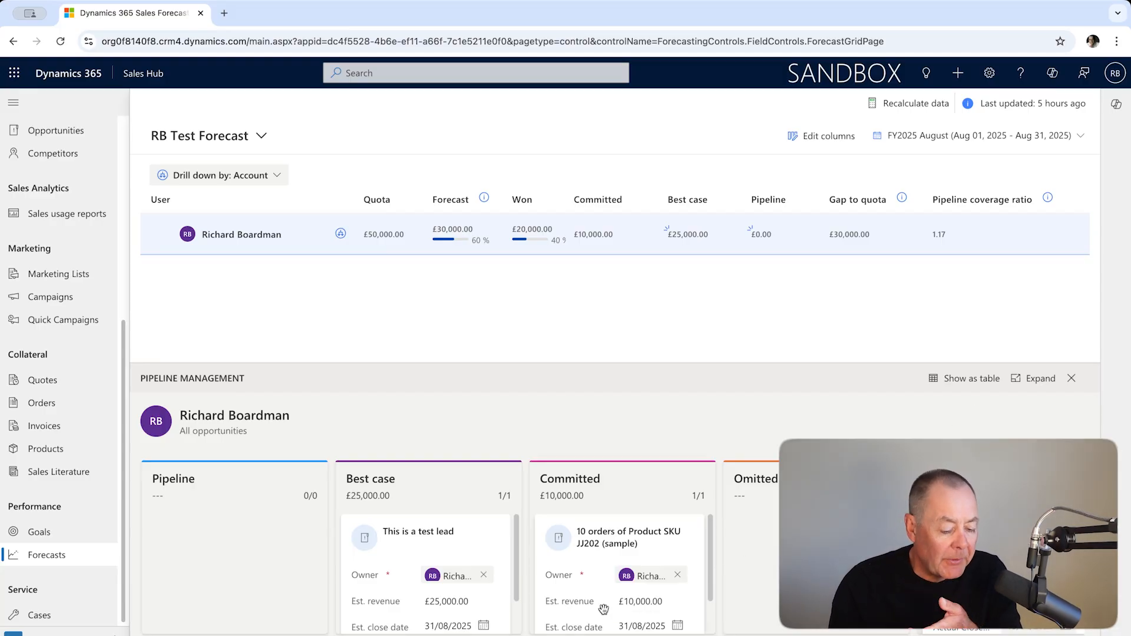
scroll(474, 604, down, 1)
scroll(476, 598, up, 1)
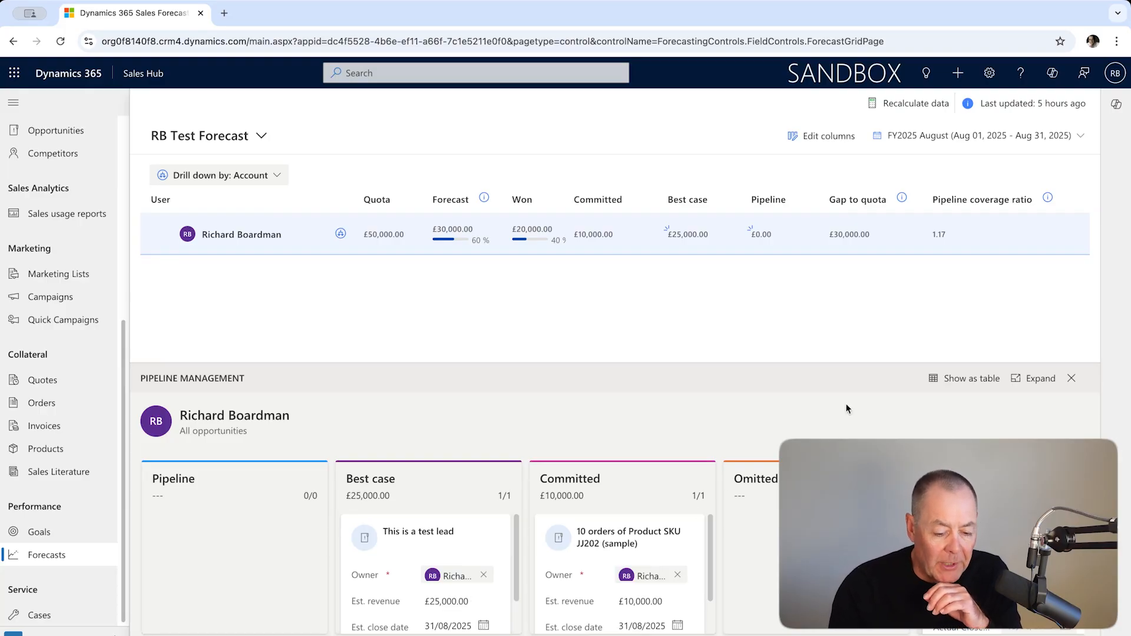
Show the underlying records as a table, then drill the user's forecast down by account to ACME limited's opportunities.
click(975, 378)
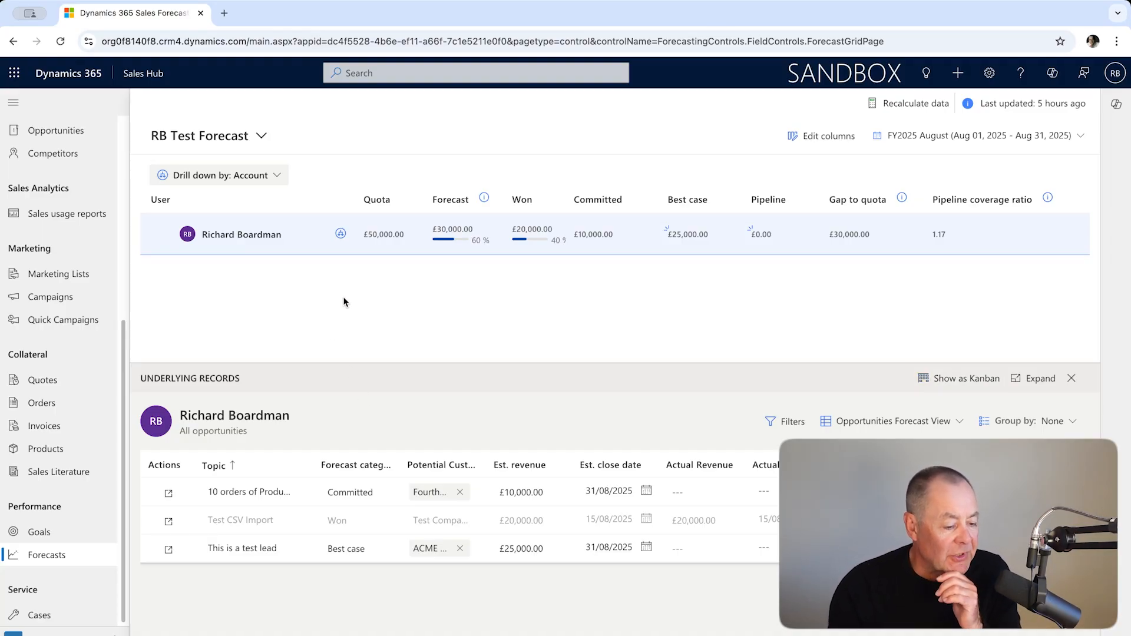
click(342, 235)
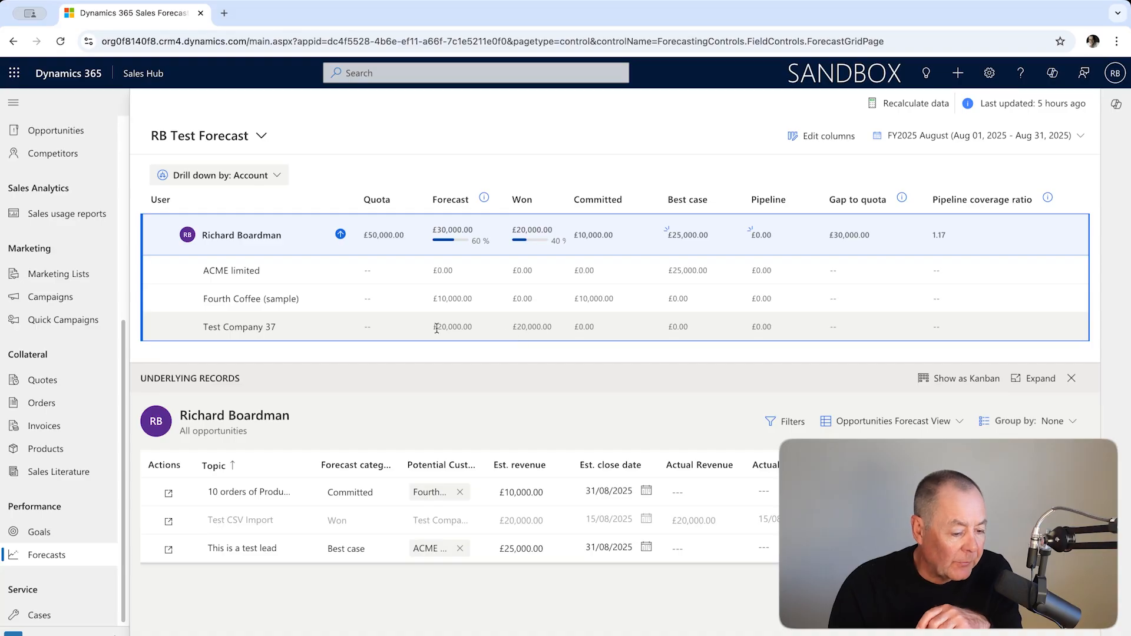
click(248, 279)
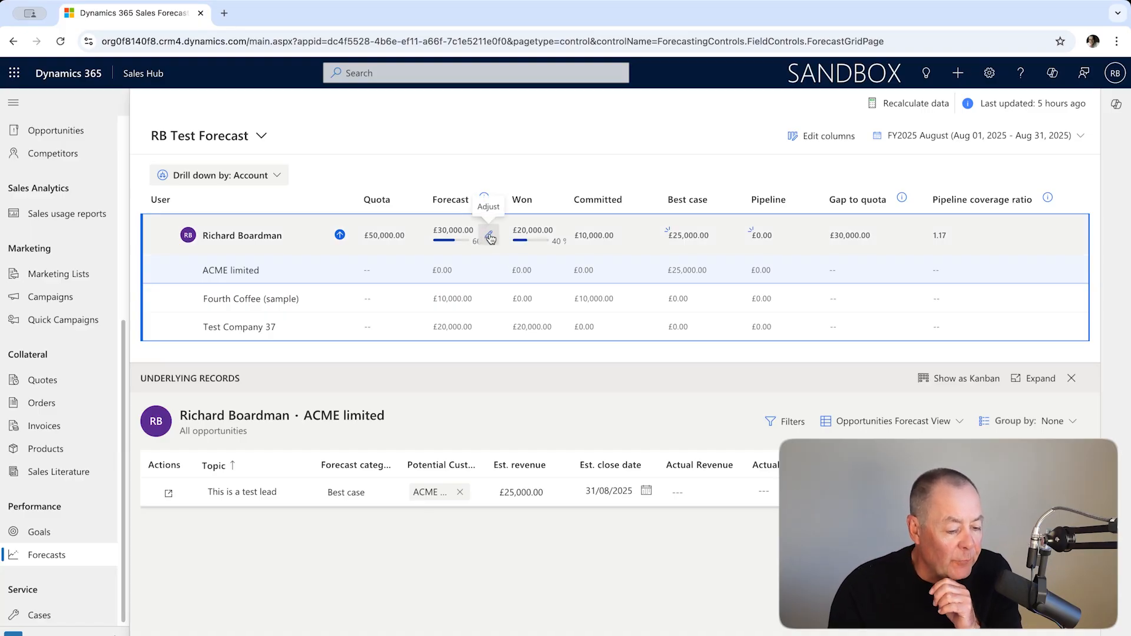
Inspect the adjustment options for the user's Forecast value and cancel without entering a change.
click(489, 236)
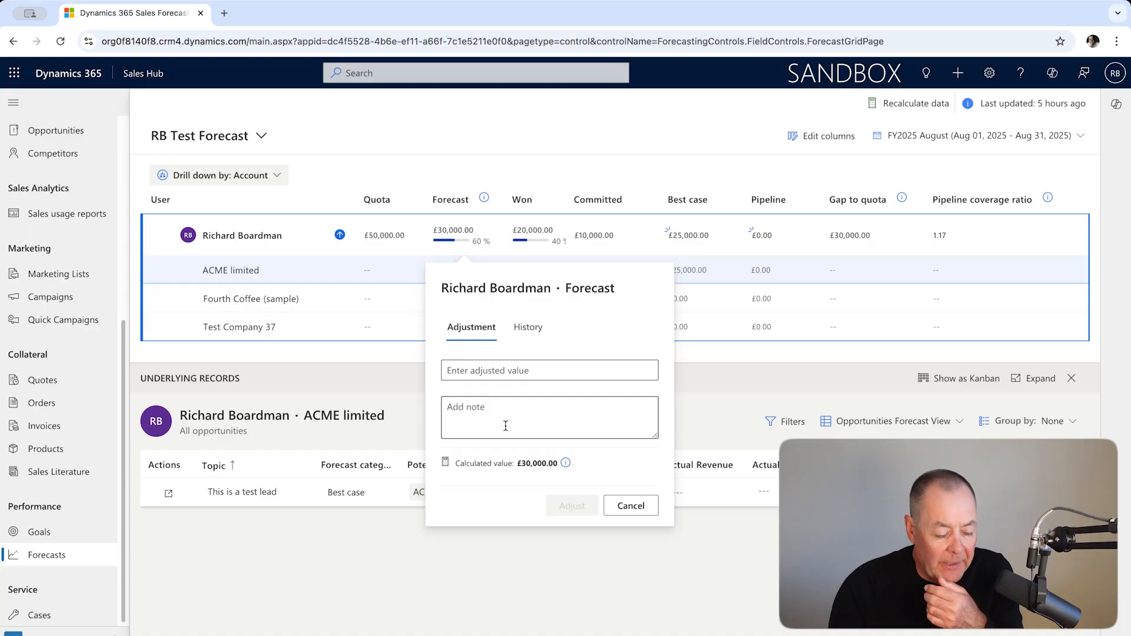
click(631, 505)
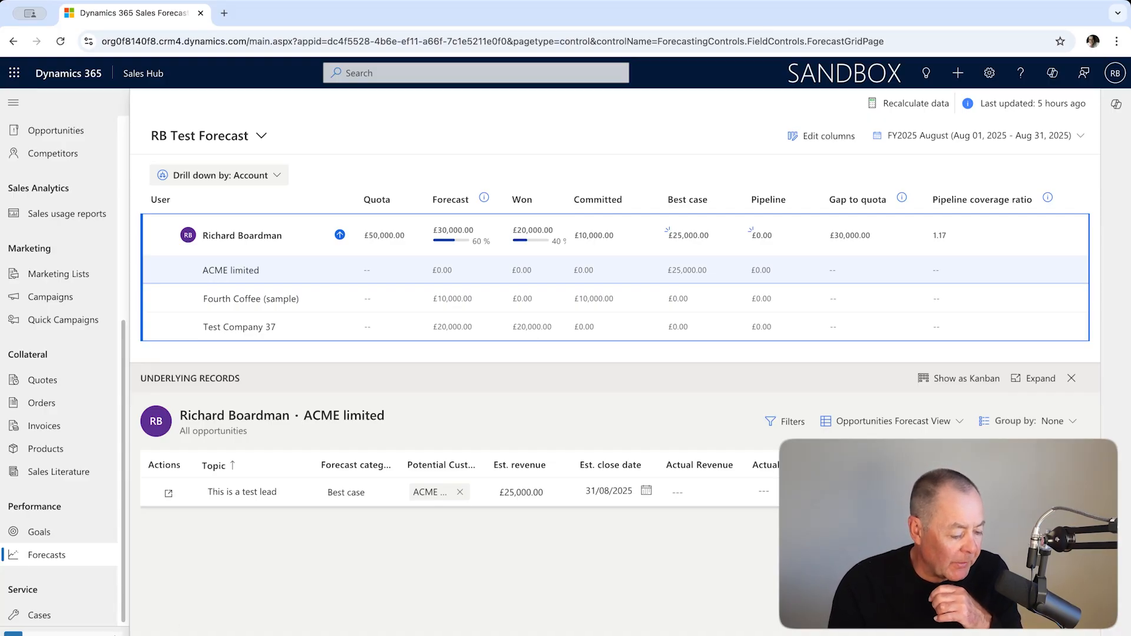
Switch to the App Settings area and open the forecast configuration under Performance management.
click(64, 633)
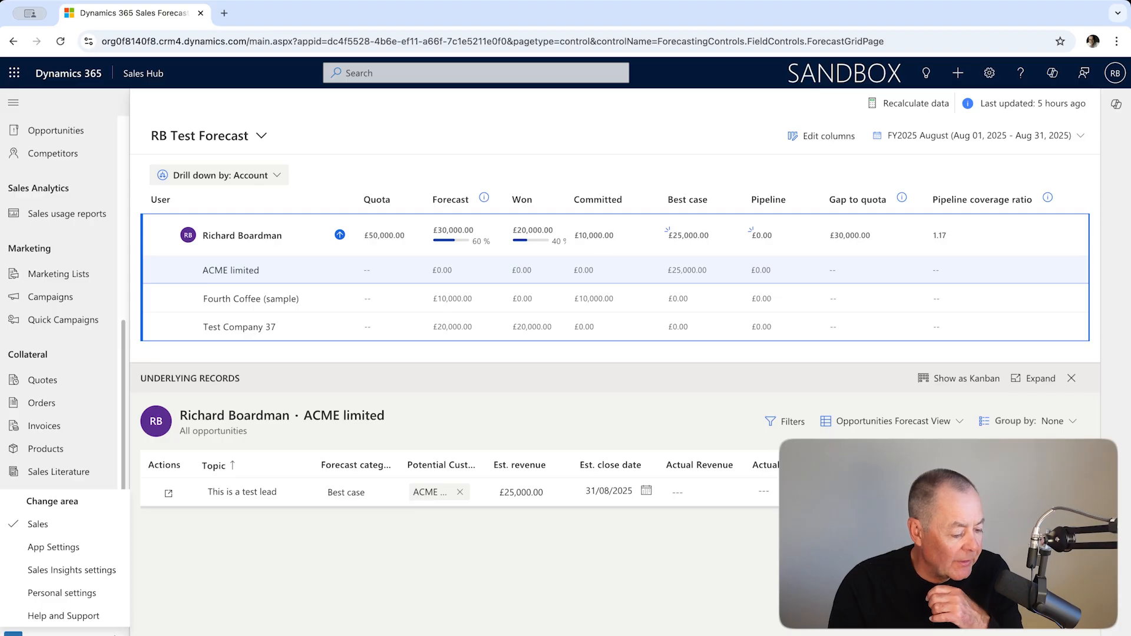
click(81, 547)
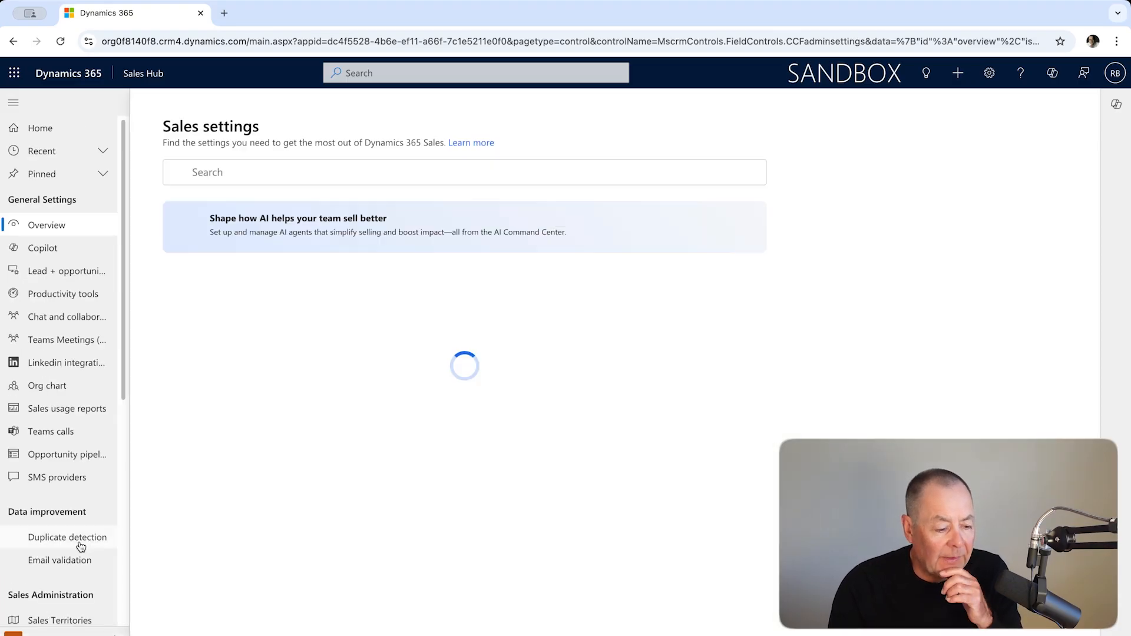
scroll(87, 550, down, 2)
scroll(86, 549, down, 5)
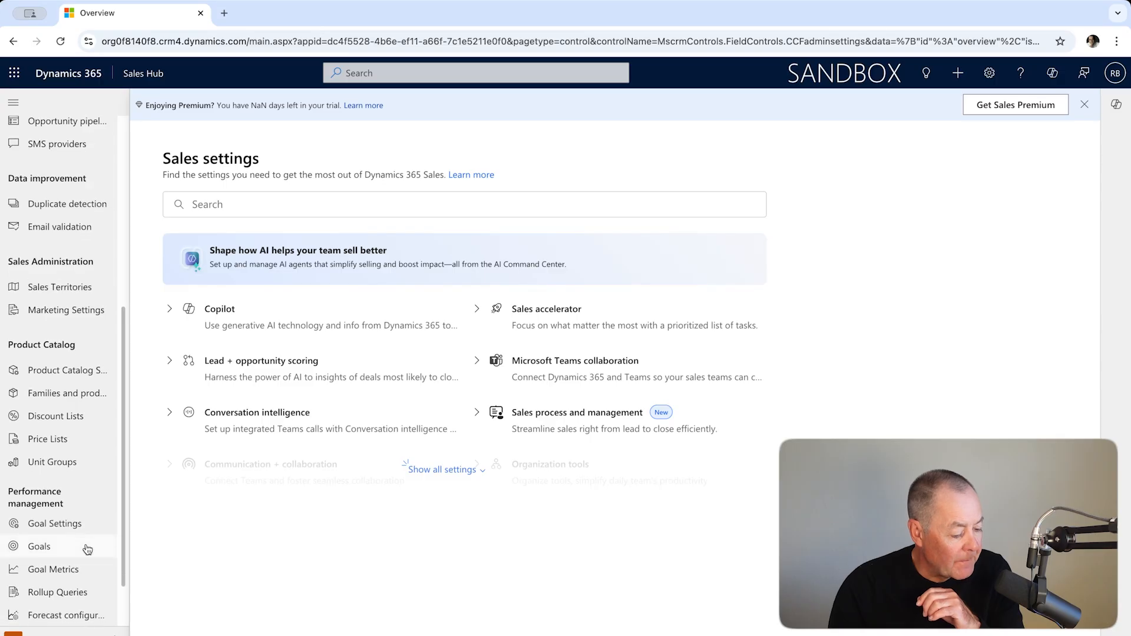
scroll(82, 545, down, 2)
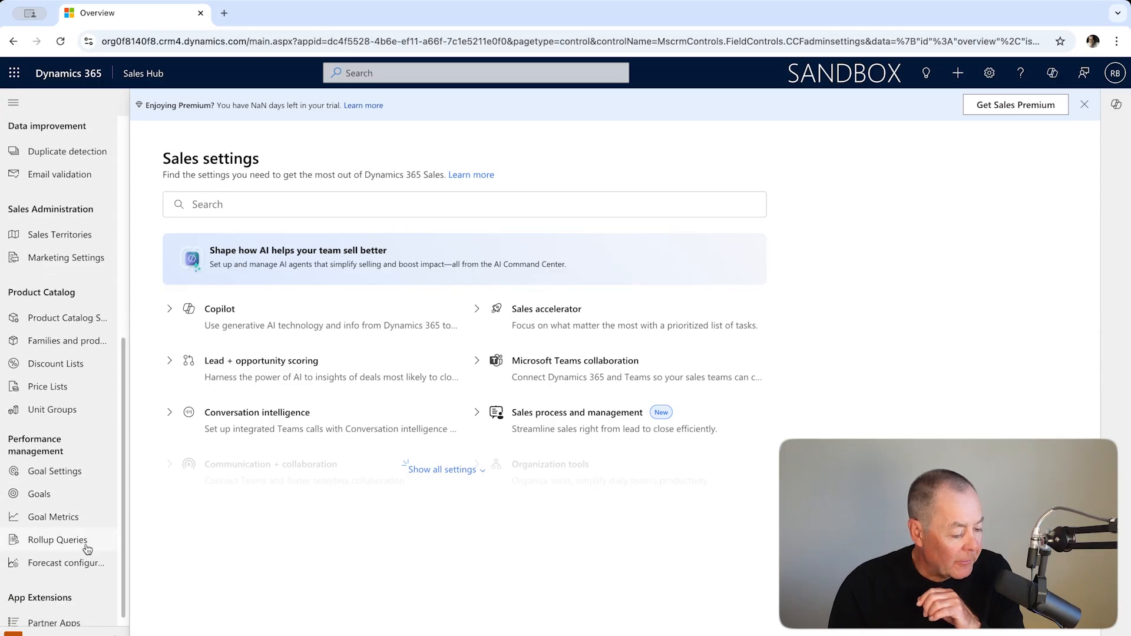
click(61, 564)
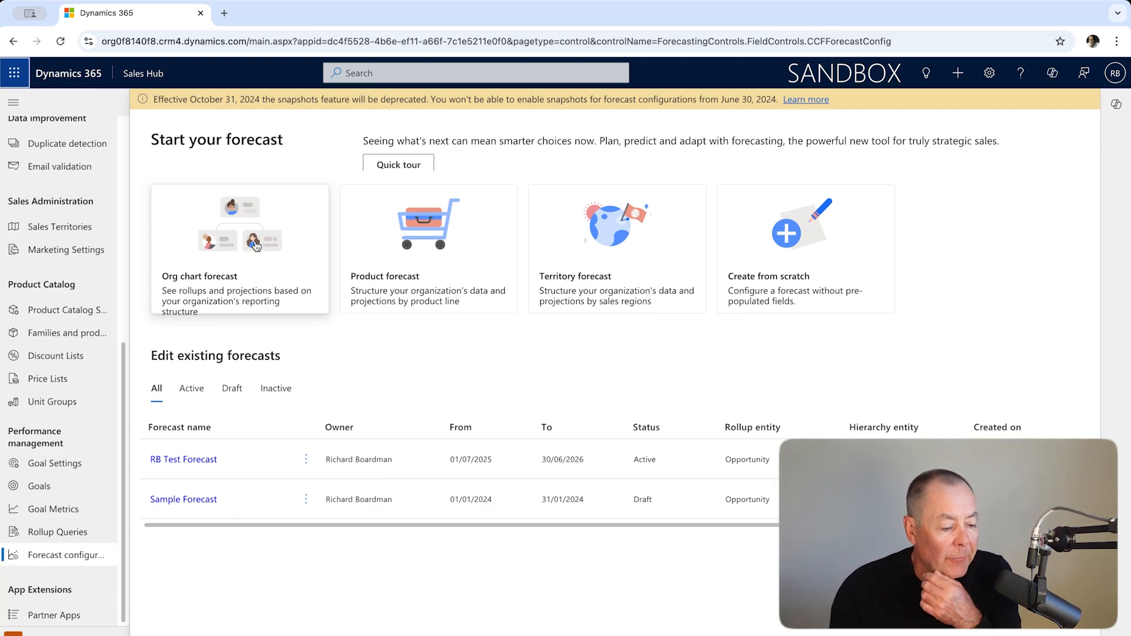
Create an org chart forecast named "RB Test 2" and assign the forecast owner as the top of the hierarchy.
click(255, 247)
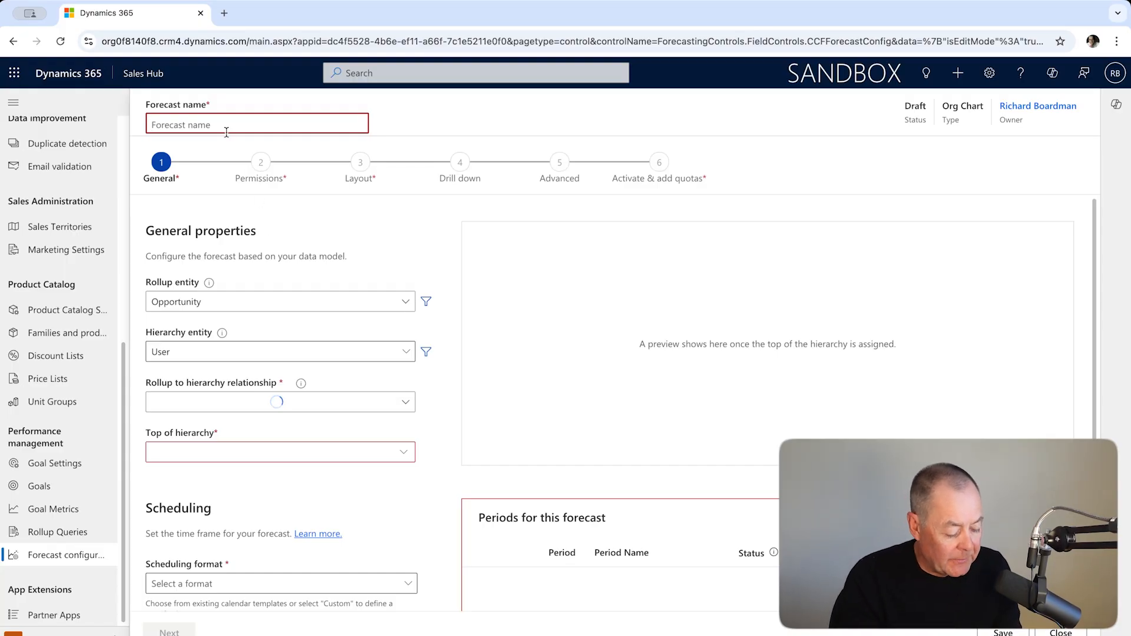
text(RB Test 2)
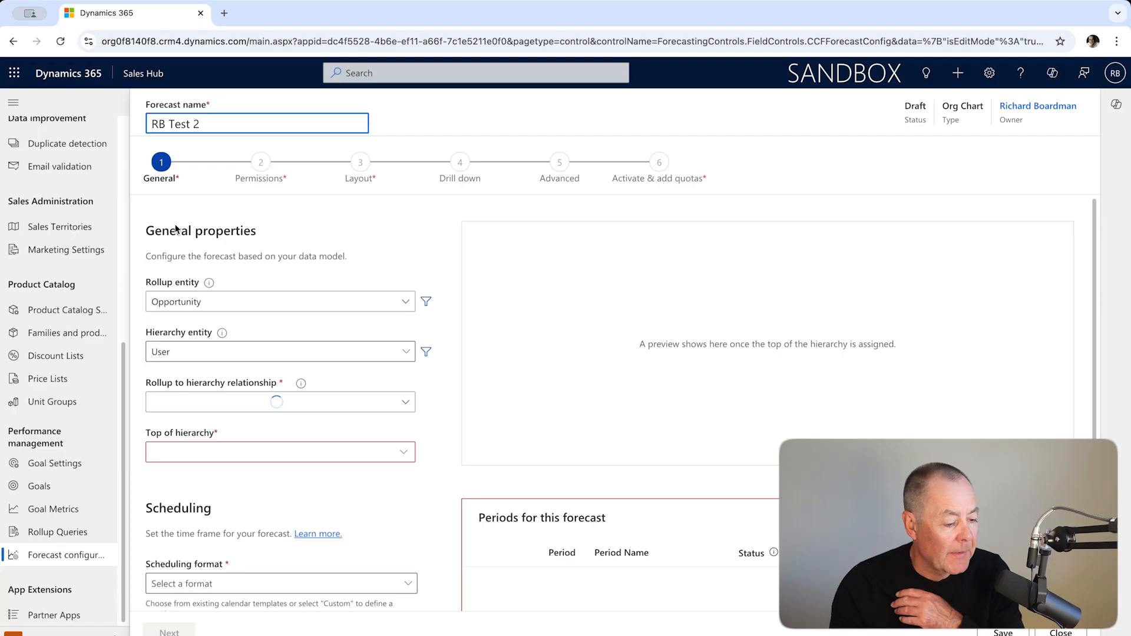
scroll(301, 277, down, 1)
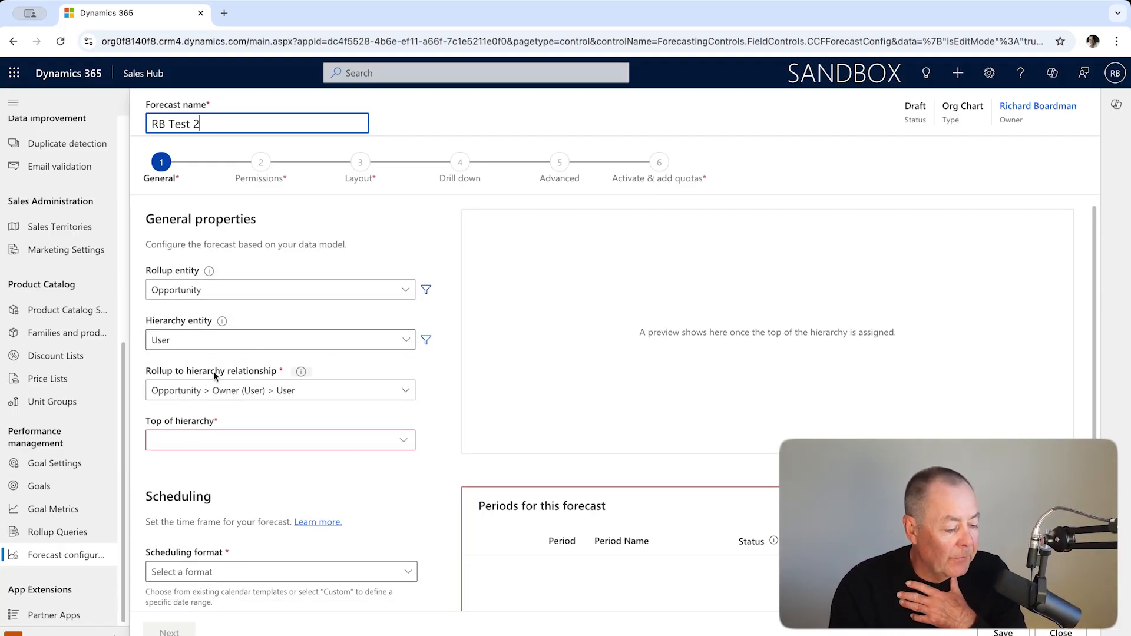
click(279, 437)
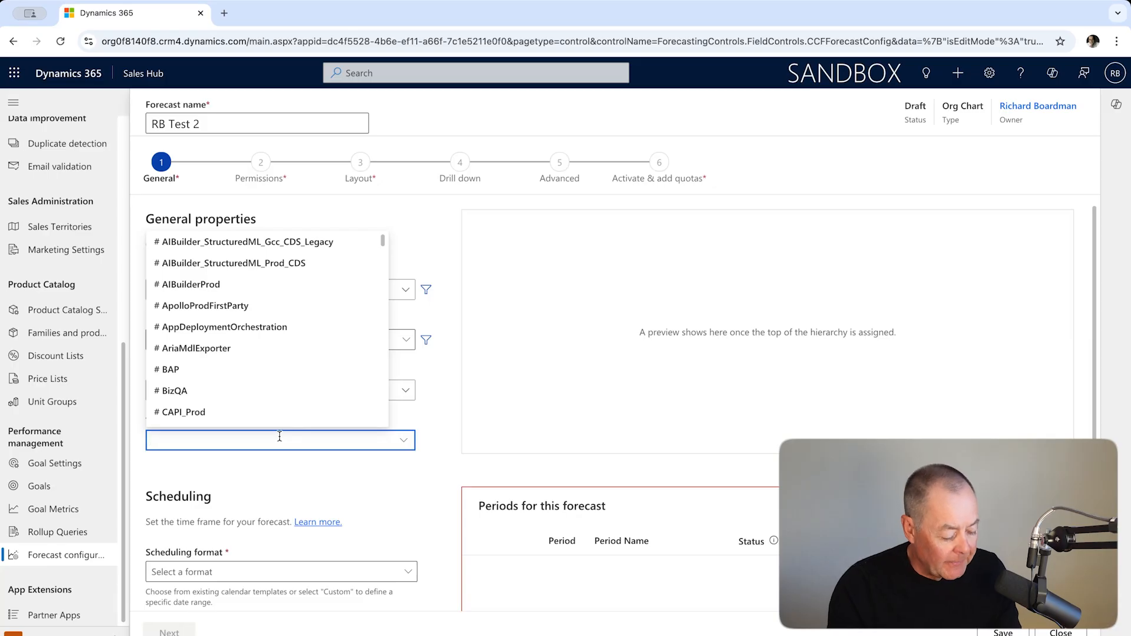
text(richard)
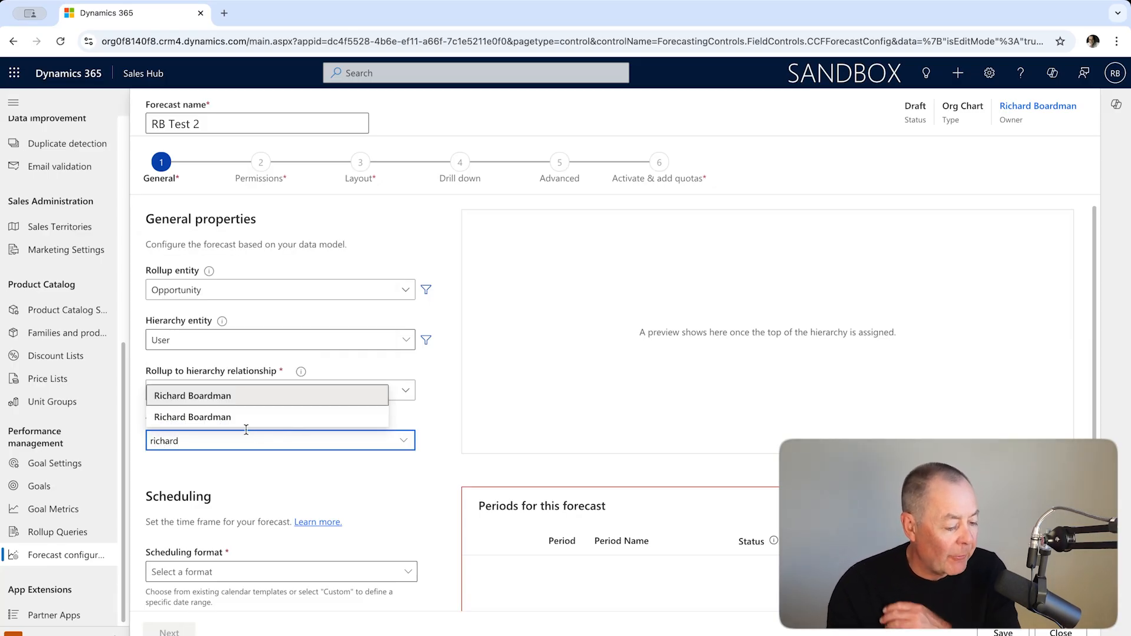
click(230, 401)
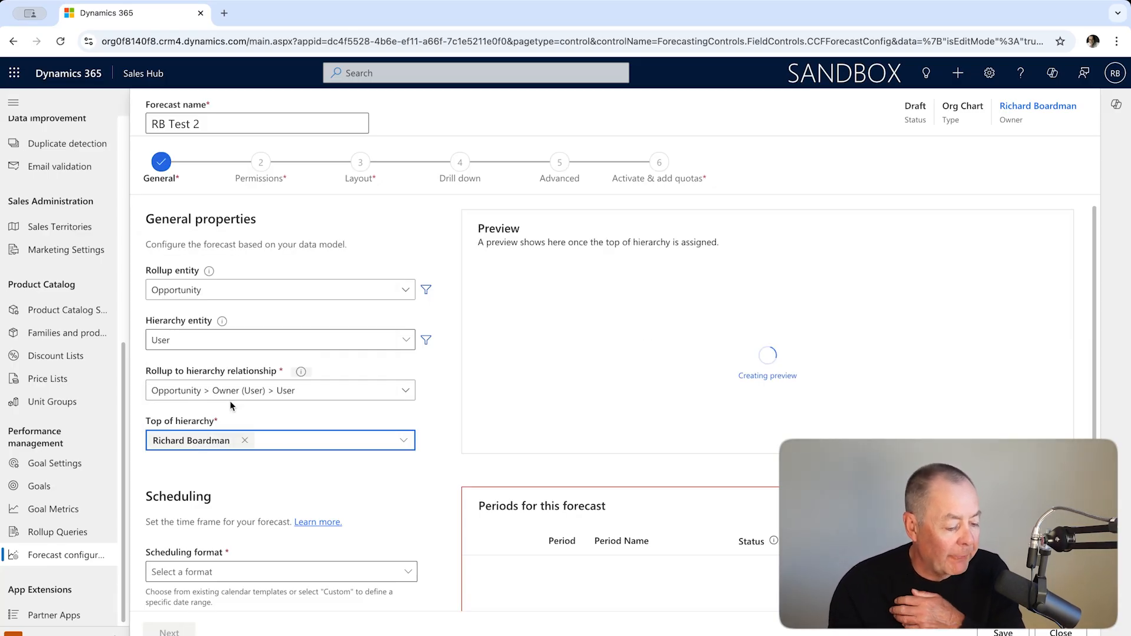
click(363, 488)
Schedule the forecast with the Gregorian format, a Monthly forecast period and a start date of Fri Aug 01 2025.
scroll(363, 489, down, 2)
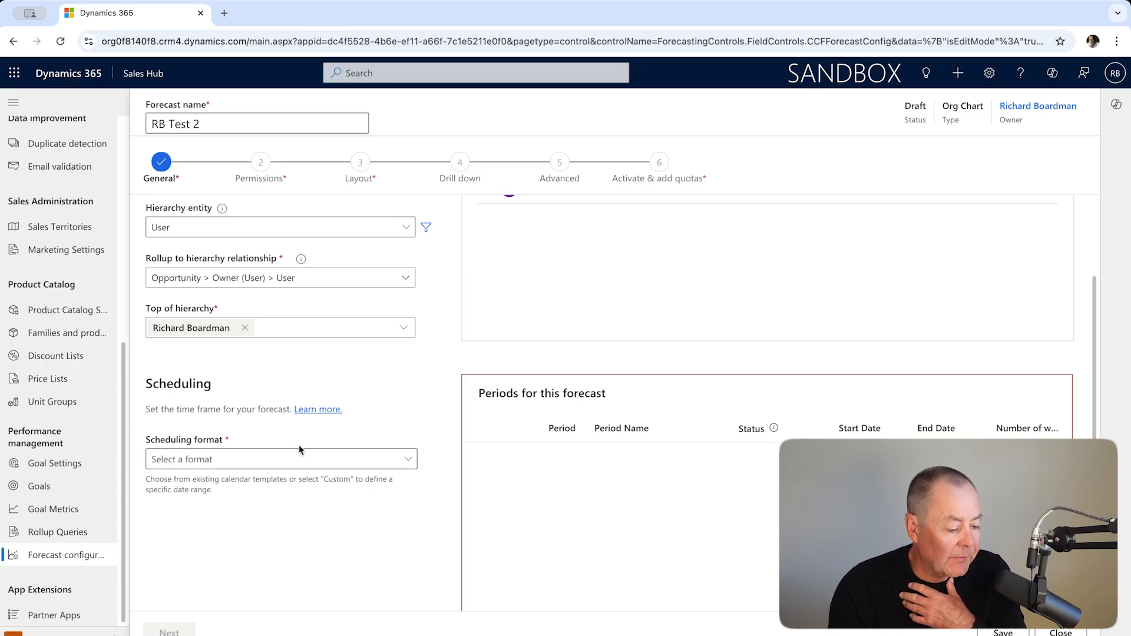
click(374, 460)
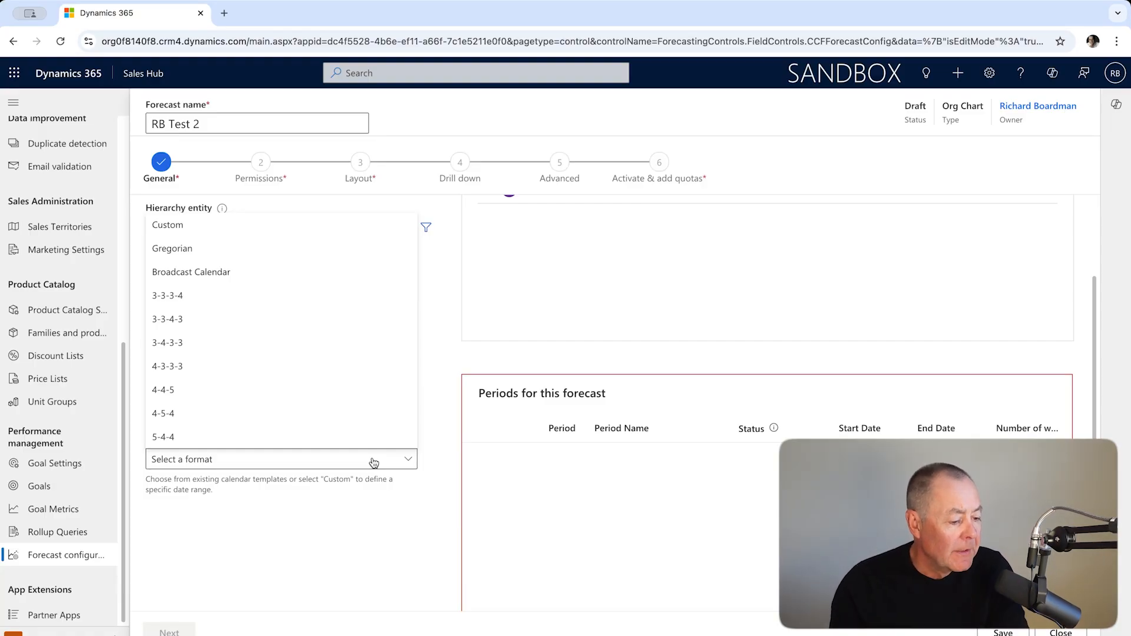
click(295, 250)
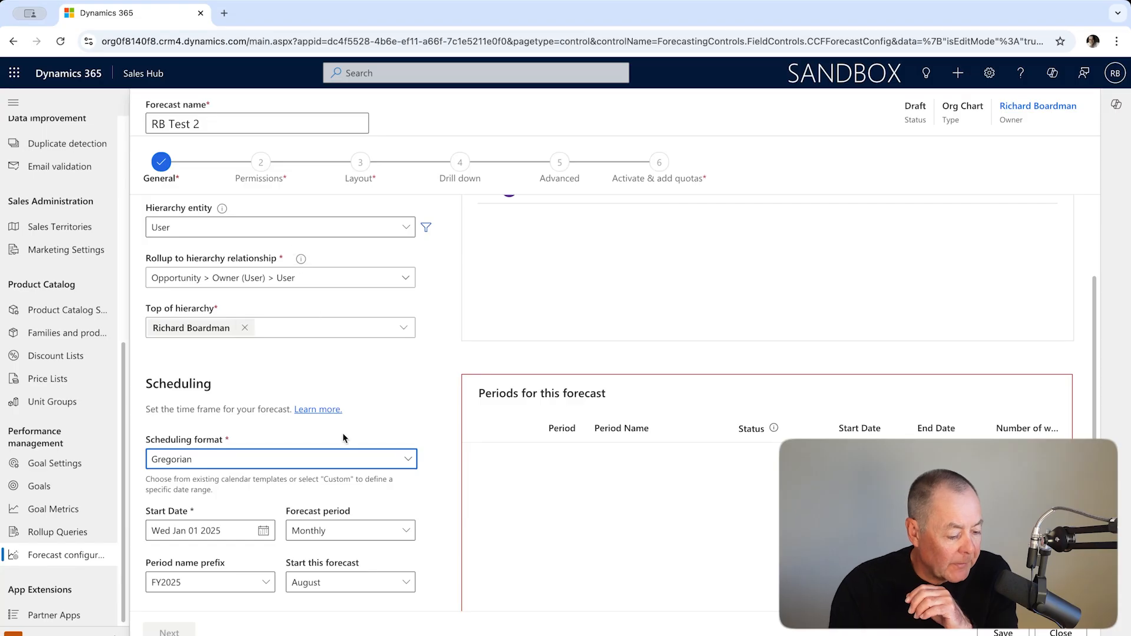
click(393, 538)
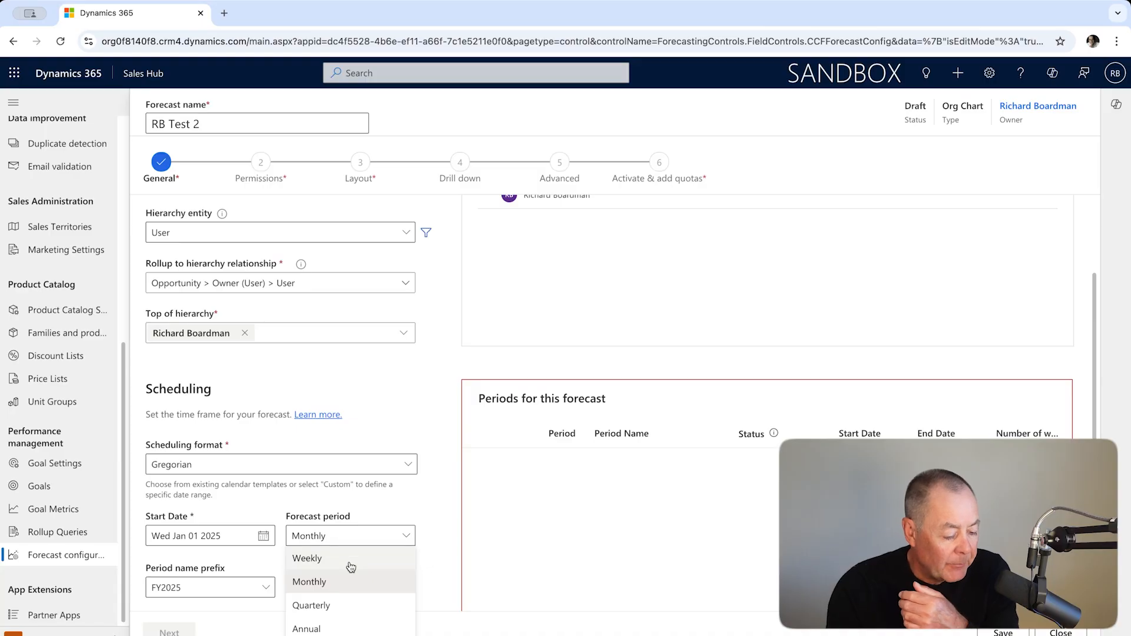
click(343, 586)
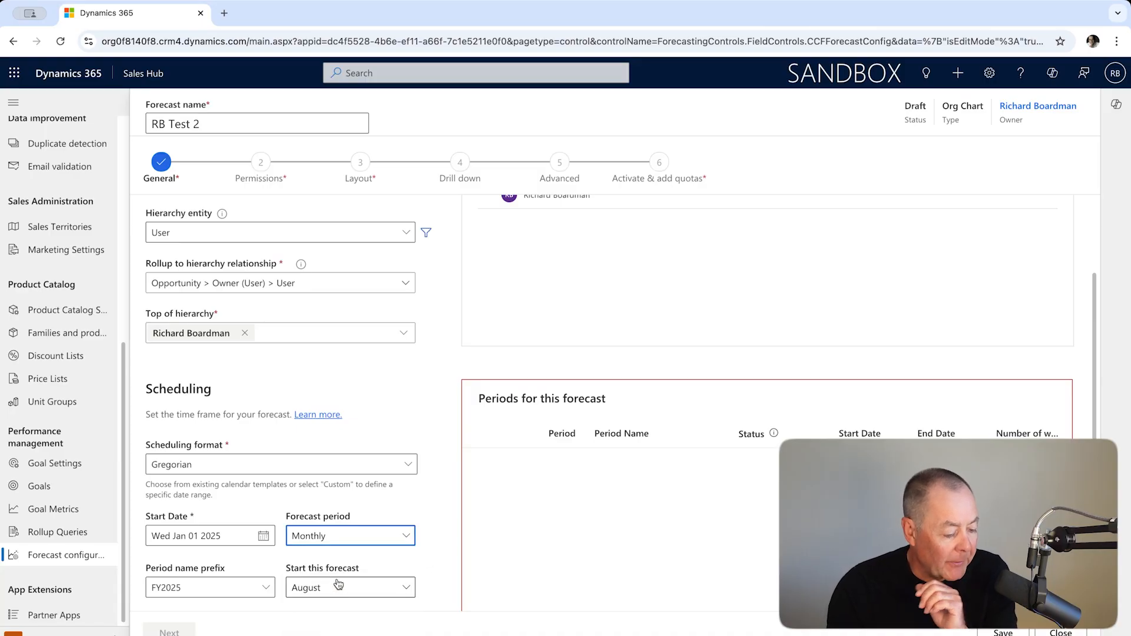
click(263, 536)
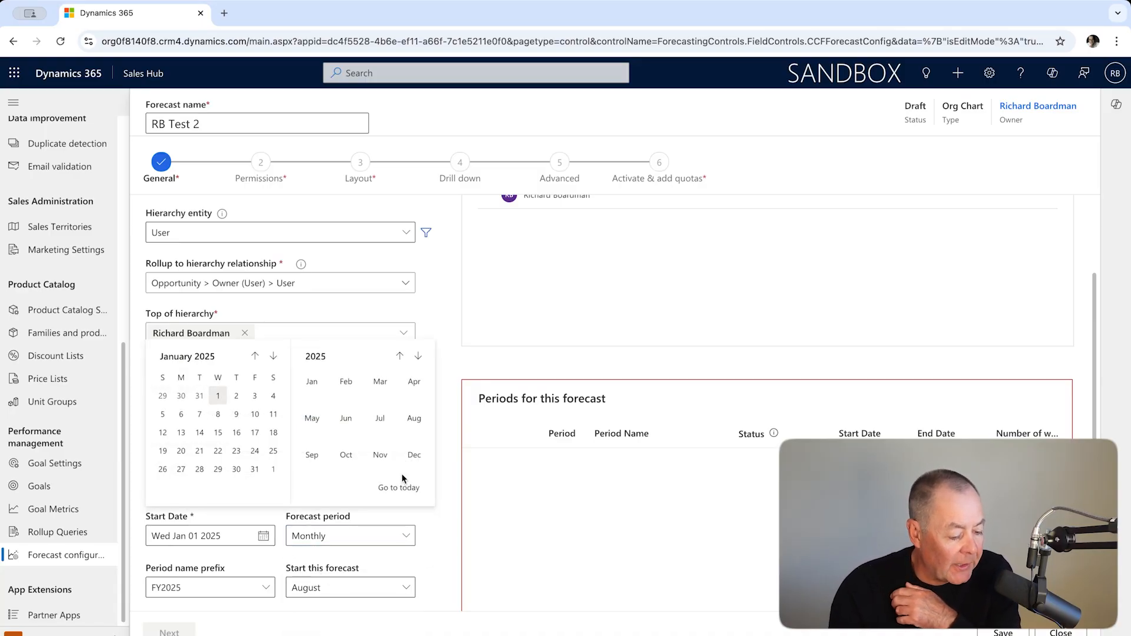
click(414, 419)
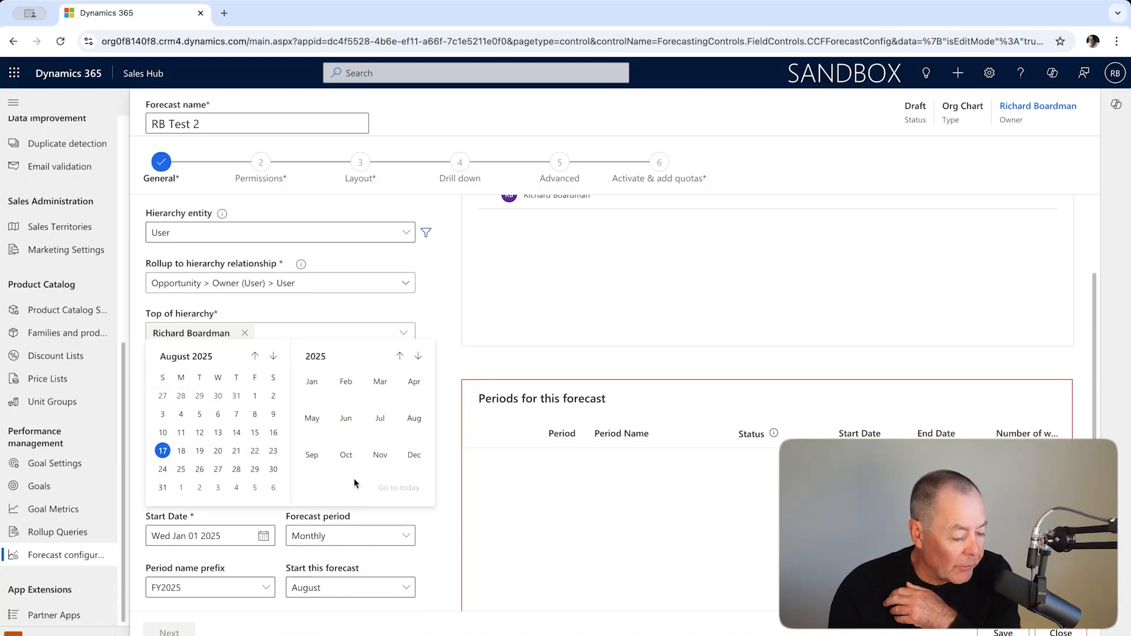
click(258, 397)
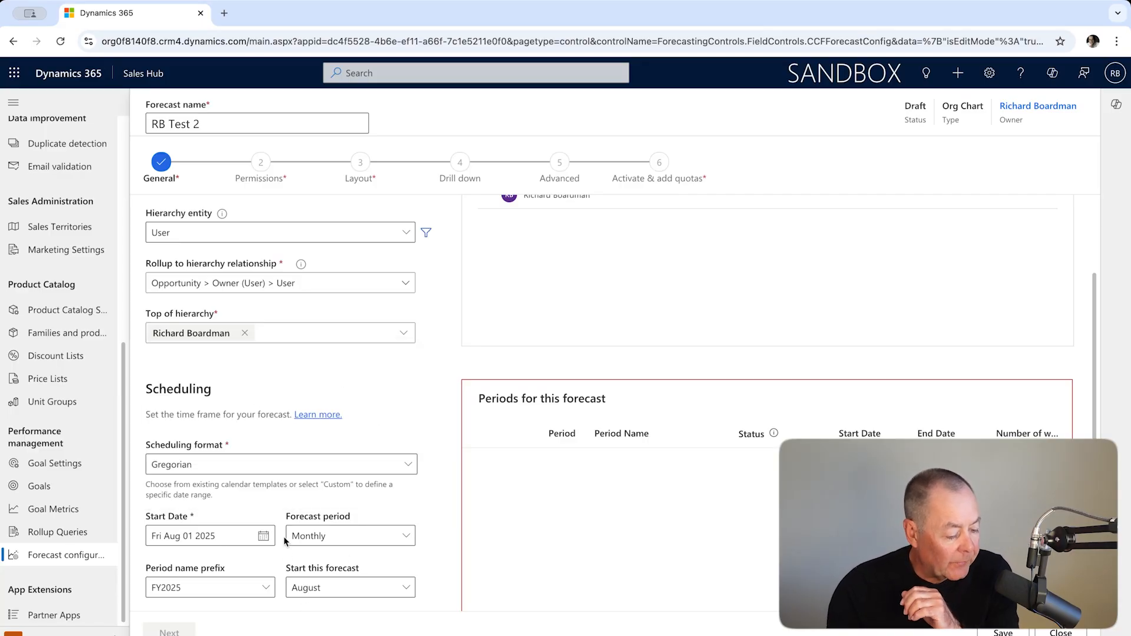
Set the number of periods to 12 and add the periods to the forecast.
scroll(312, 533, down, 2)
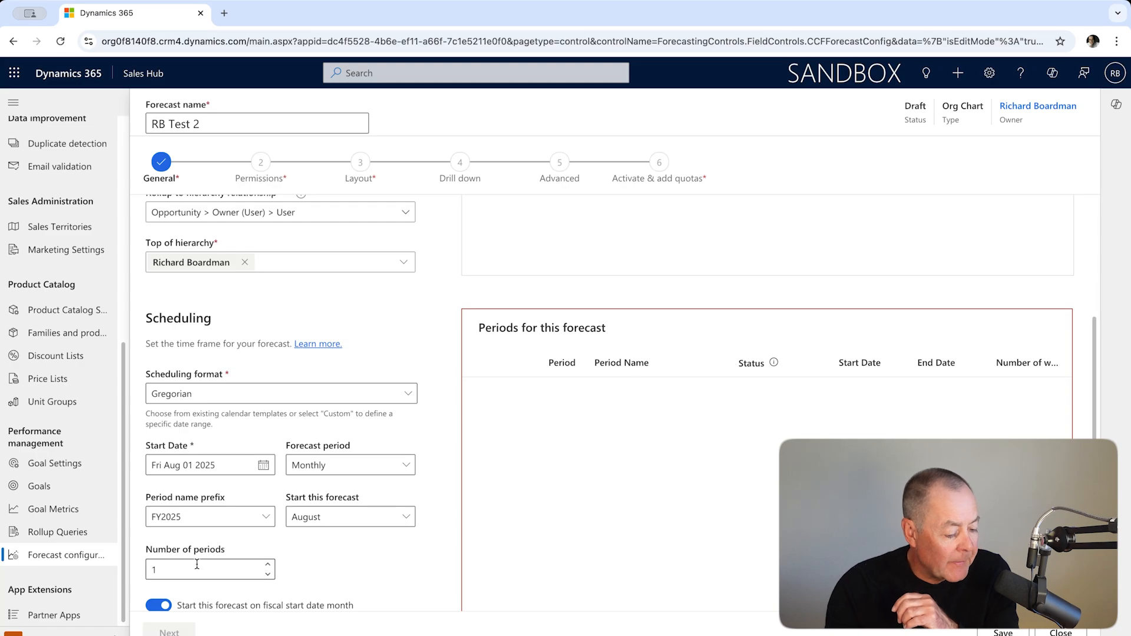
click(269, 566)
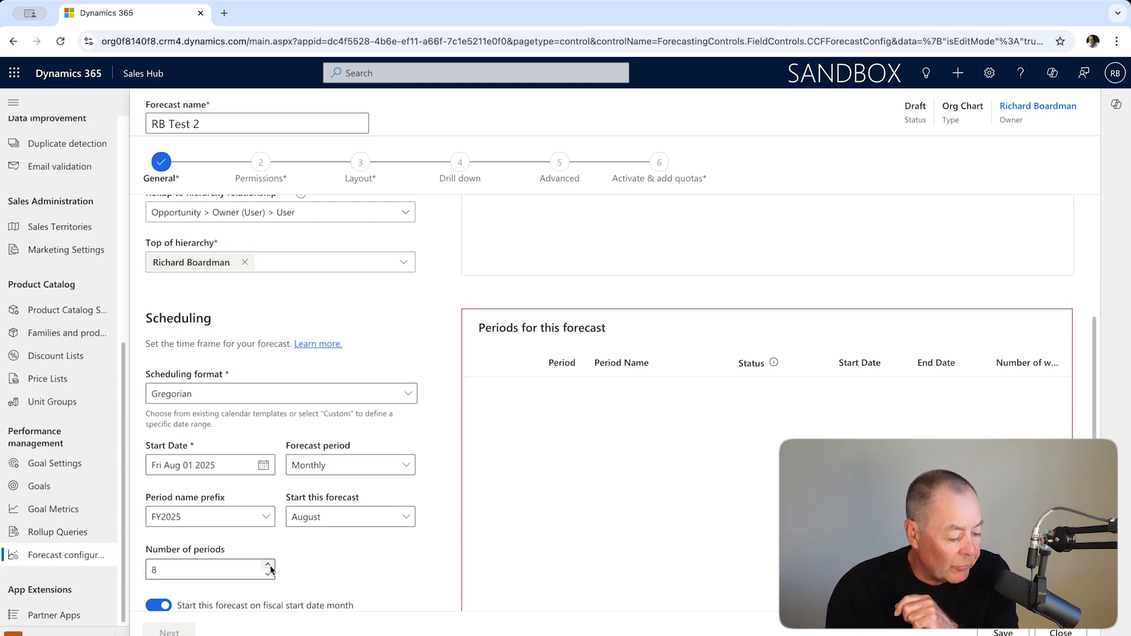
click(269, 566)
click(269, 565)
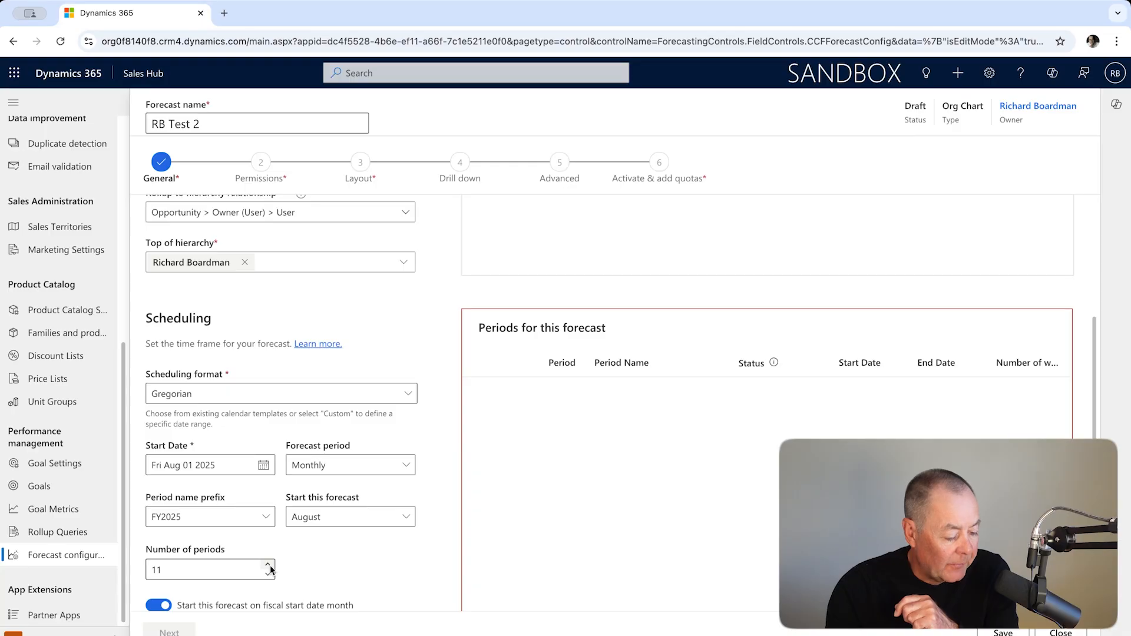
click(268, 566)
scroll(329, 539, down, 1)
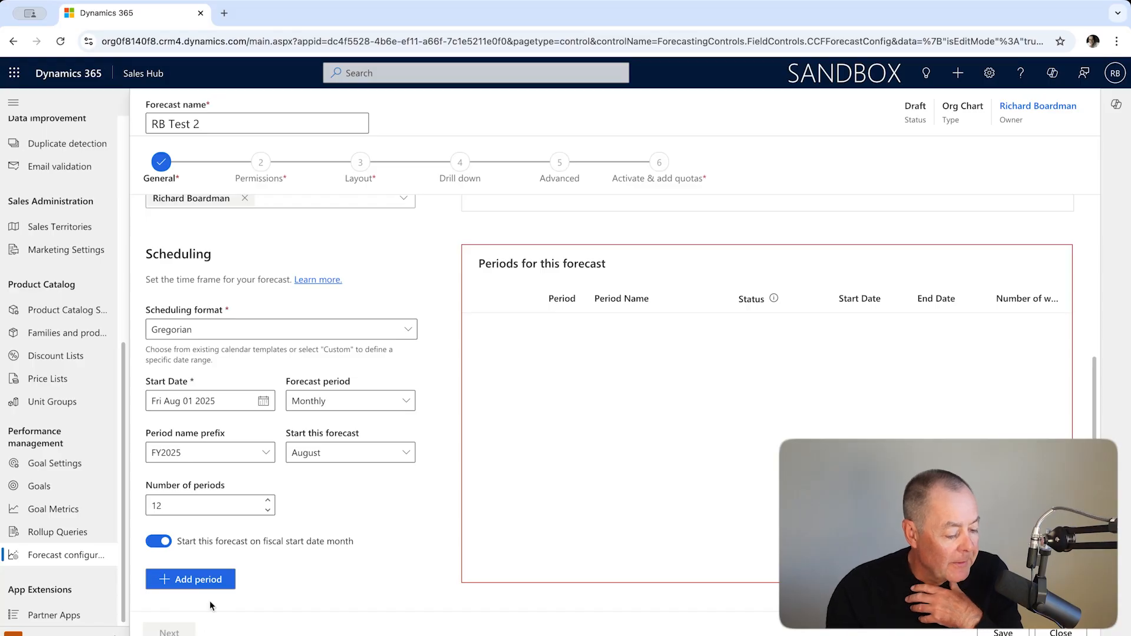
click(210, 581)
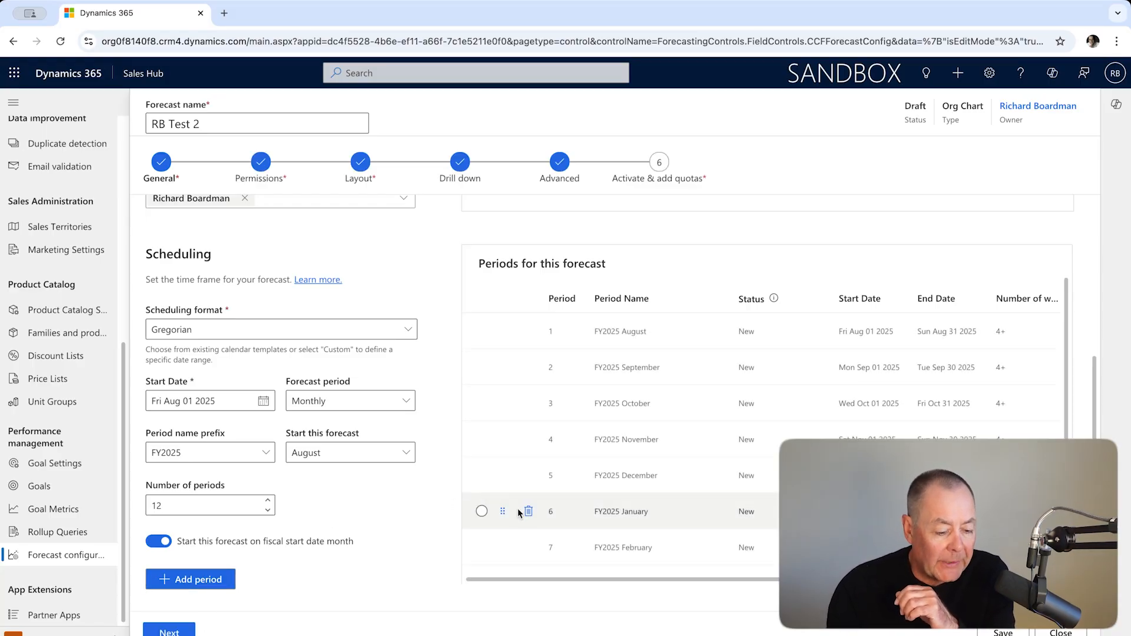
Review the full list of added forecast periods and save the forecast configuration.
scroll(520, 512, down, 1)
scroll(519, 514, down, 2)
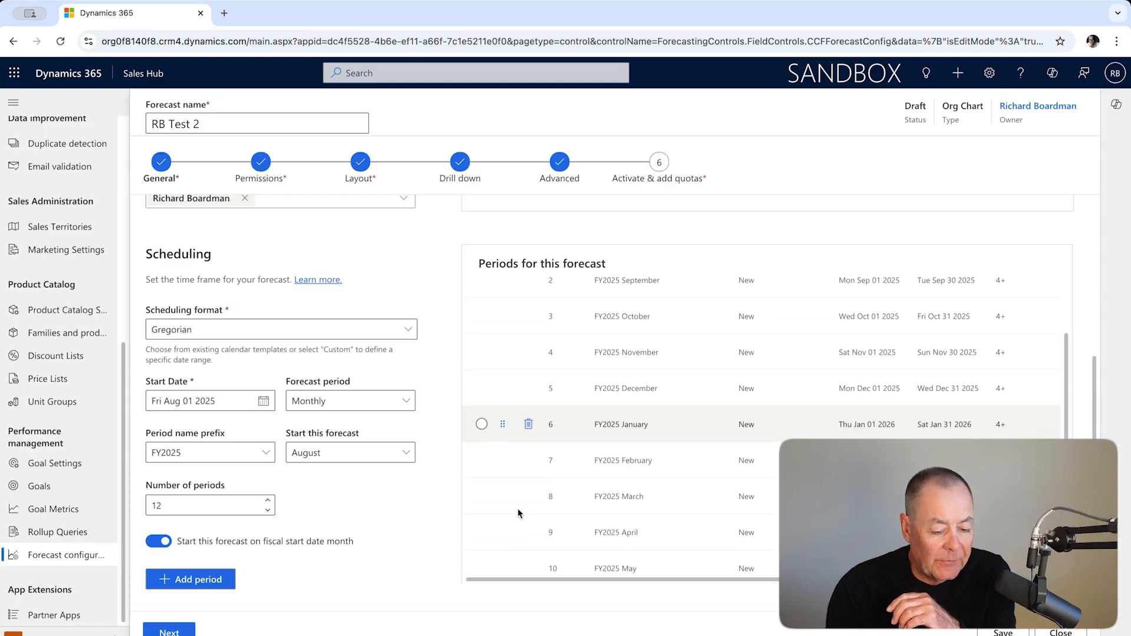
scroll(518, 514, down, 1)
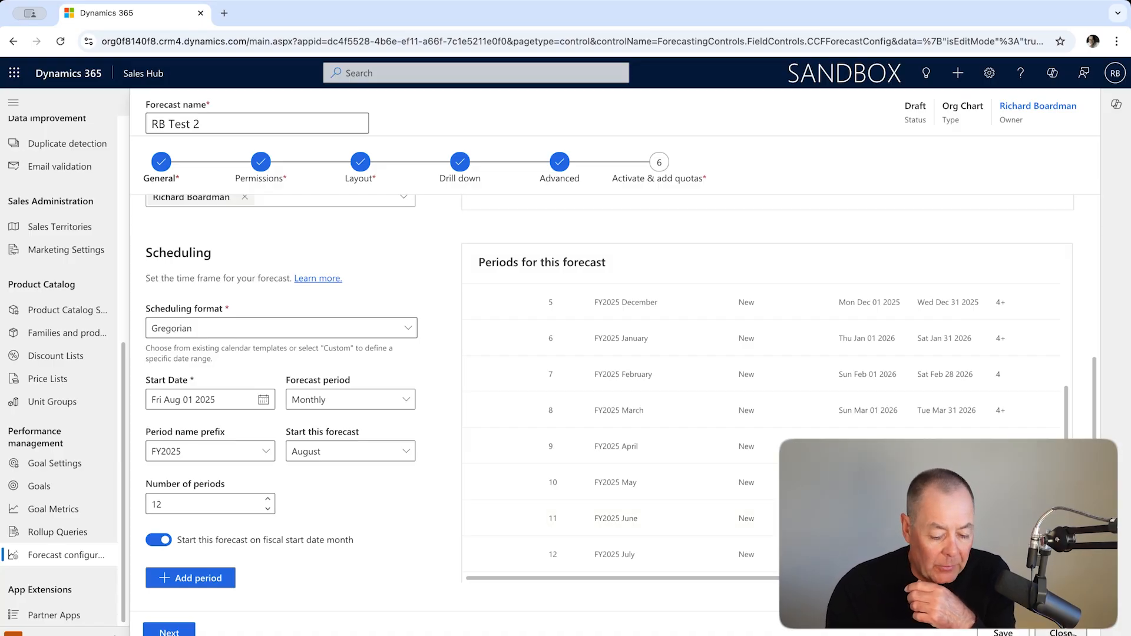
click(1004, 633)
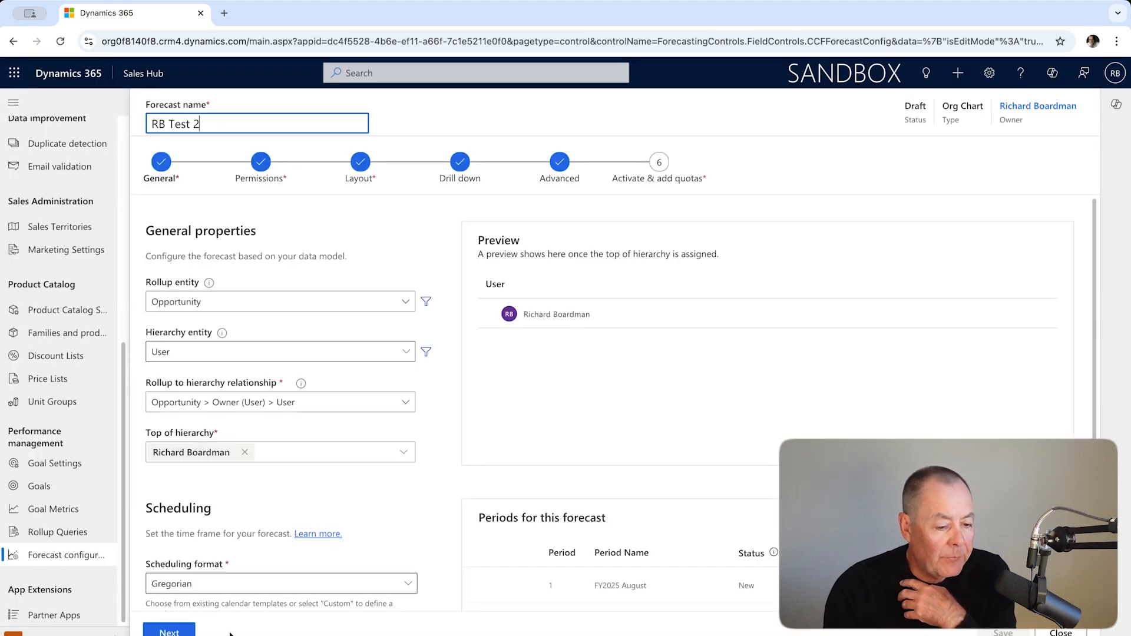
Go through the Permissions and Layout stages without changes and add a drill down by product.
click(177, 632)
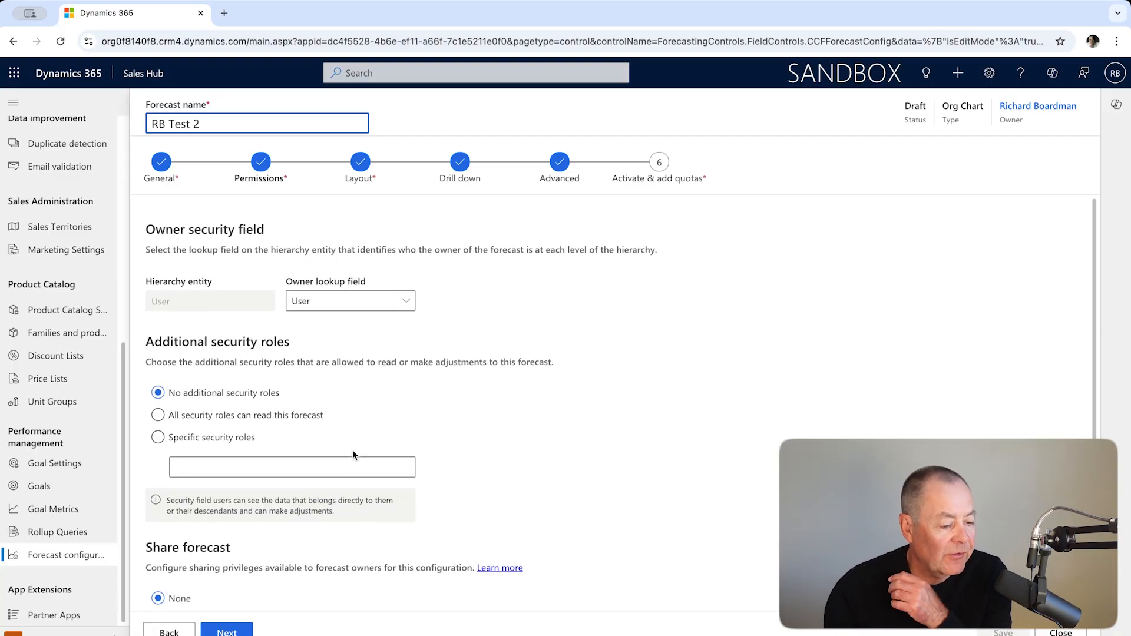
click(366, 173)
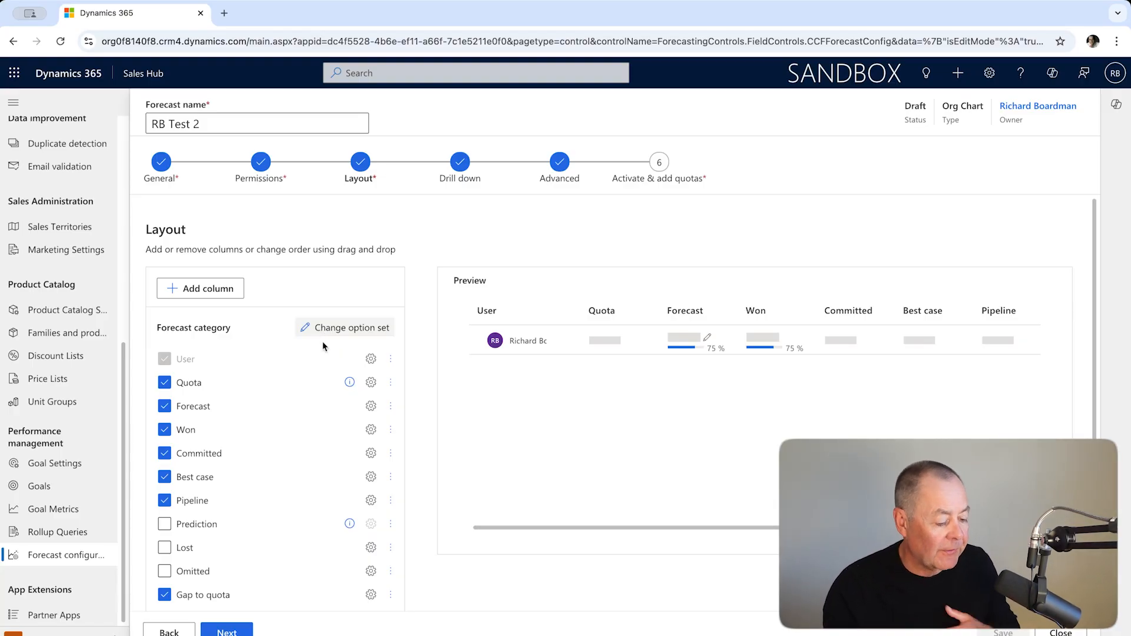
click(240, 631)
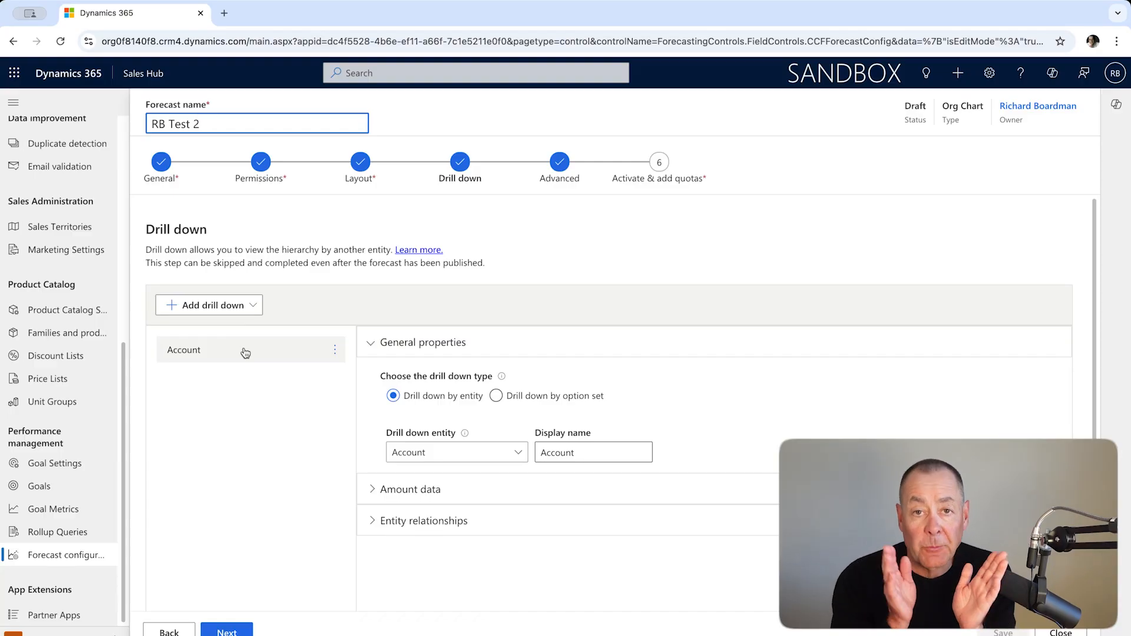
click(246, 304)
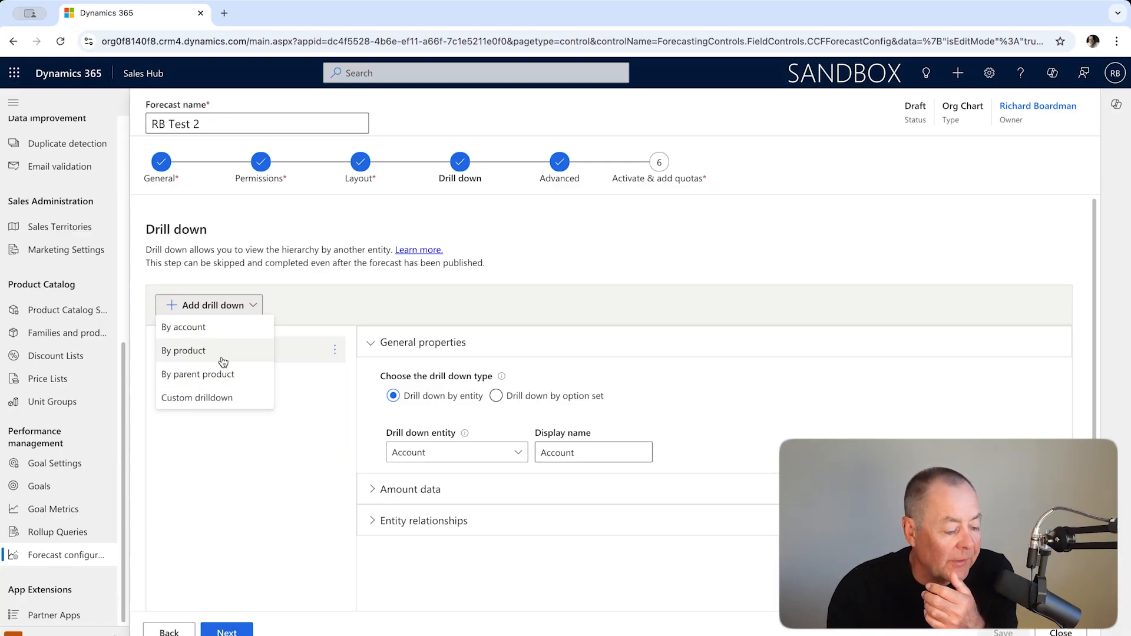
click(213, 352)
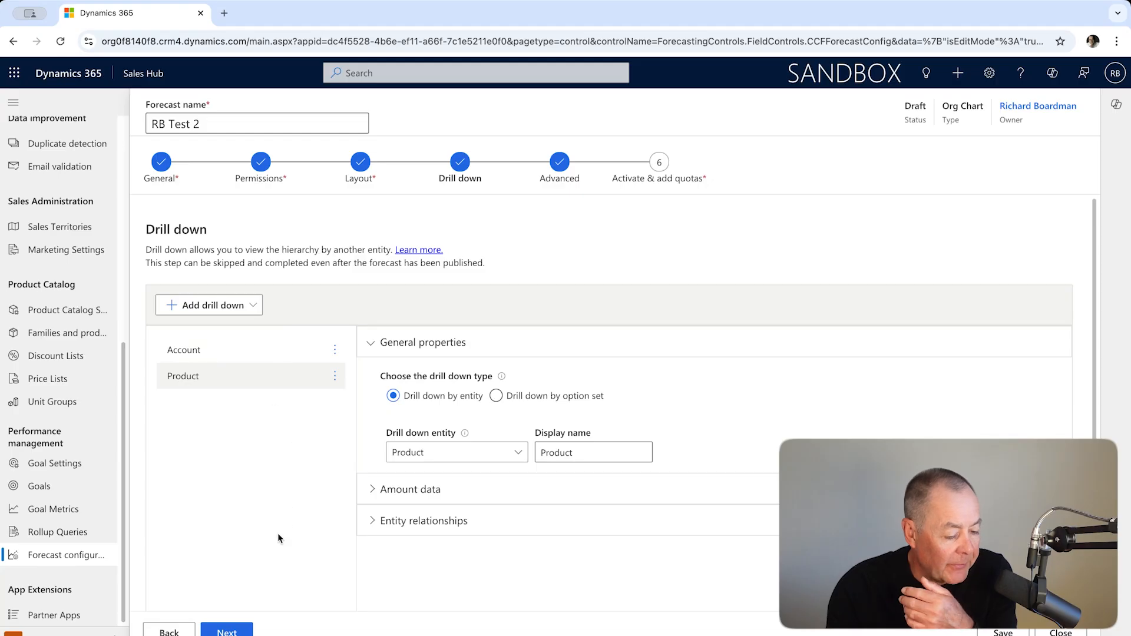
Review the Advanced settings without changing them, then activate the forecast in the final stage.
click(229, 632)
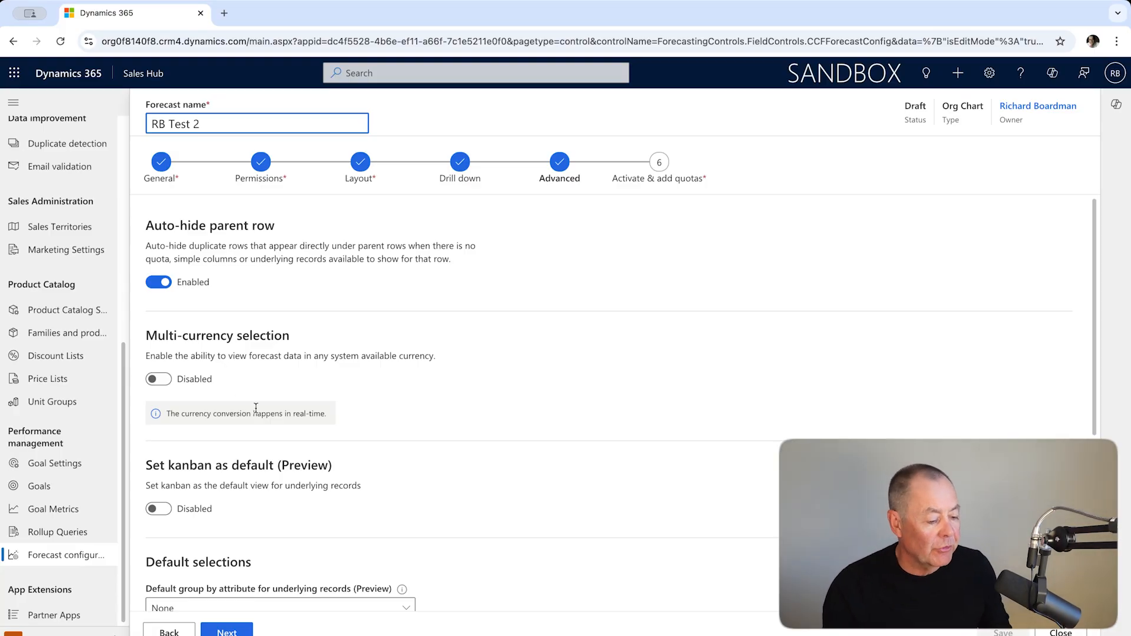
scroll(256, 408, down, 1)
scroll(257, 408, down, 1)
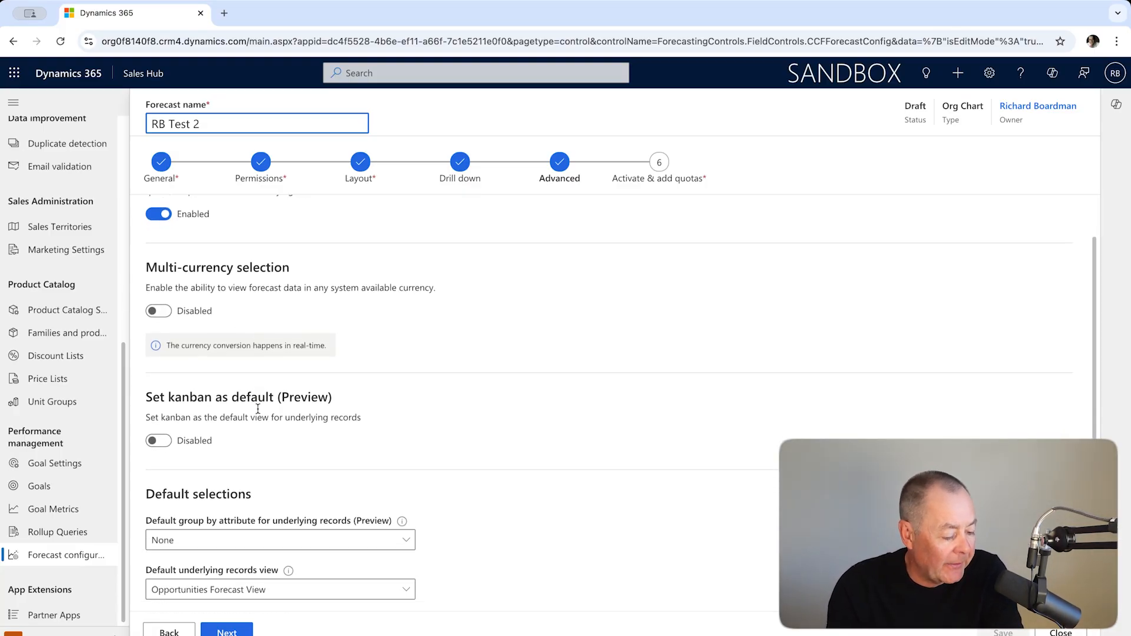
scroll(258, 408, up, 2)
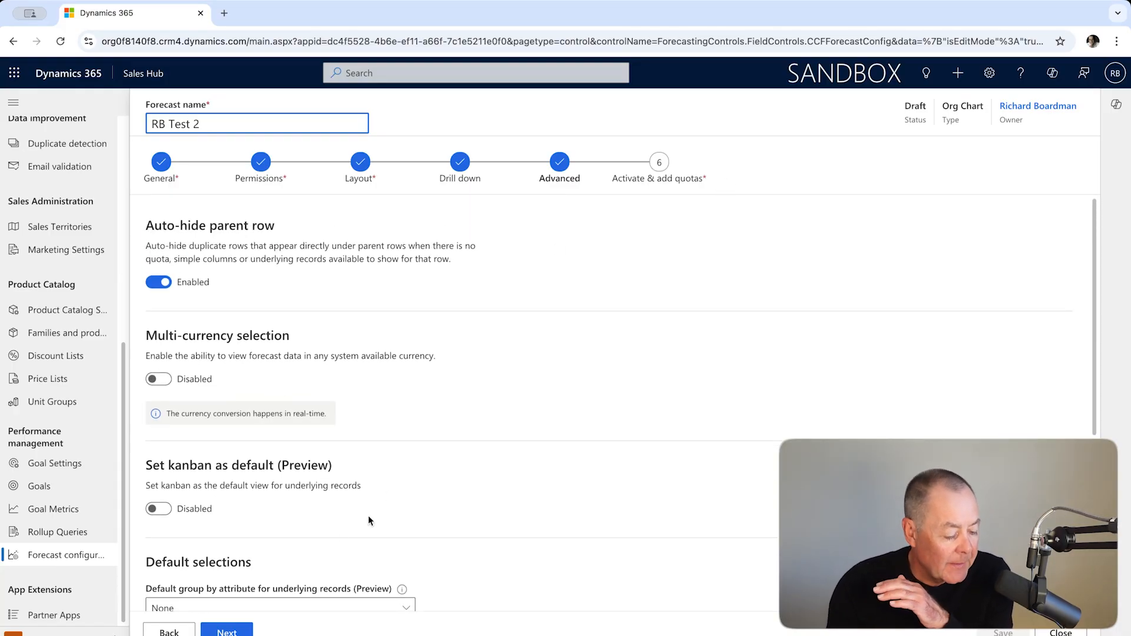
click(226, 631)
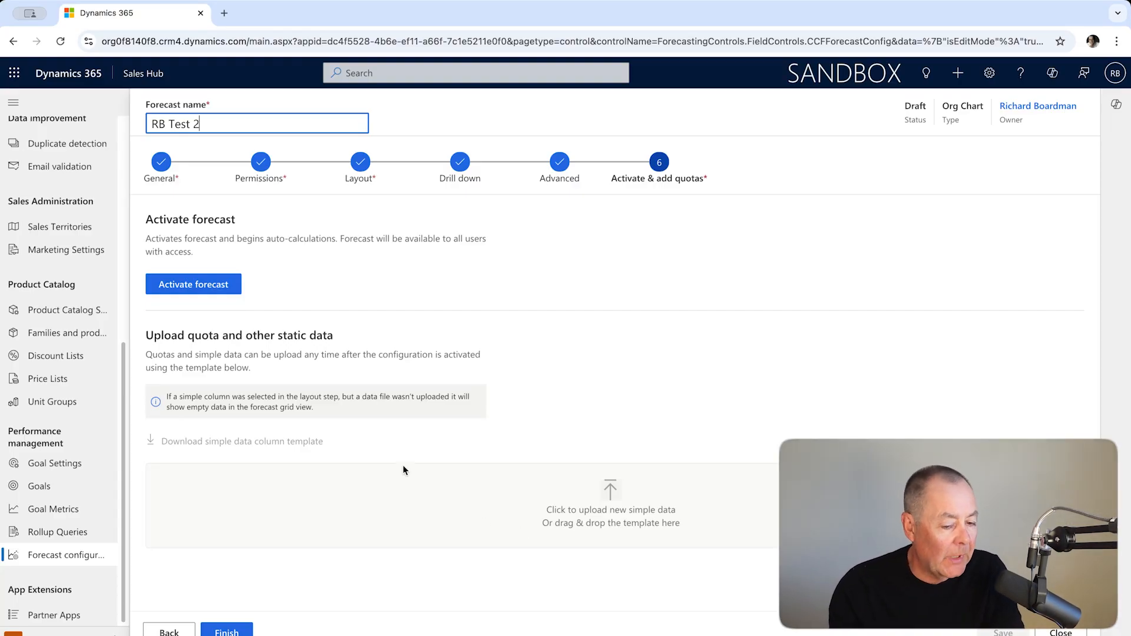
click(205, 285)
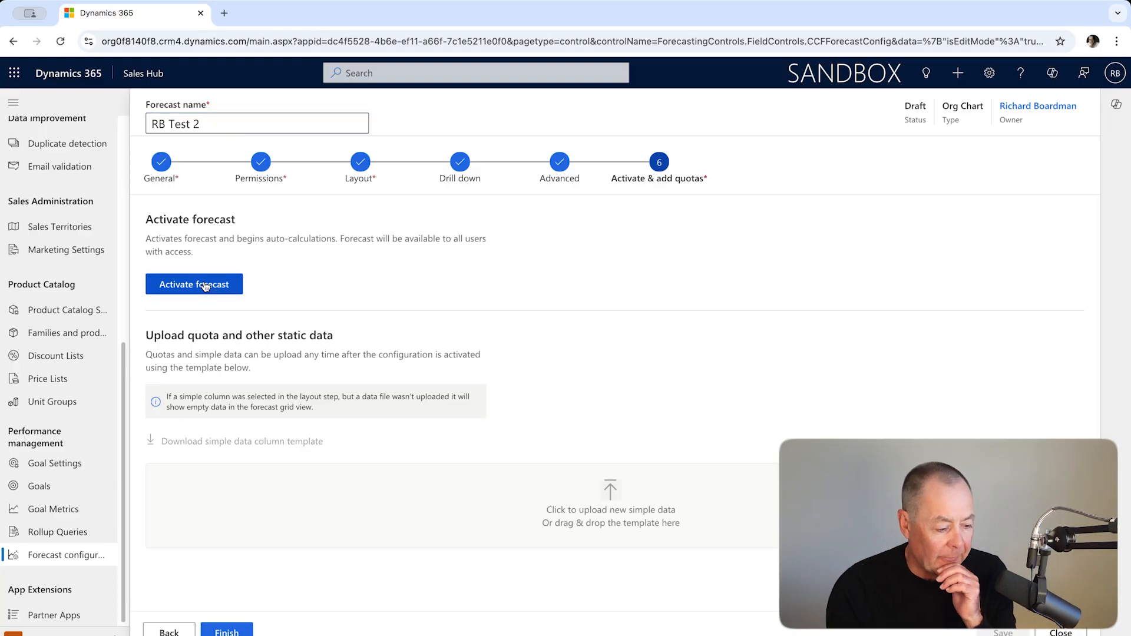